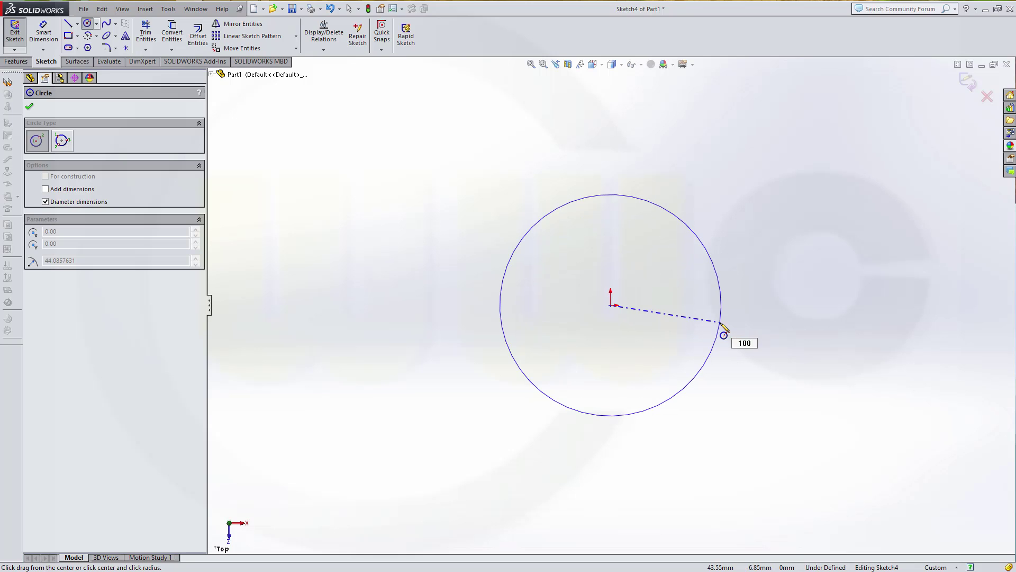
# Step: Sketch a circle of 100 mm diameter centred on the origin and add a 100 mm diameter dimension
pyautogui.click(720, 322)
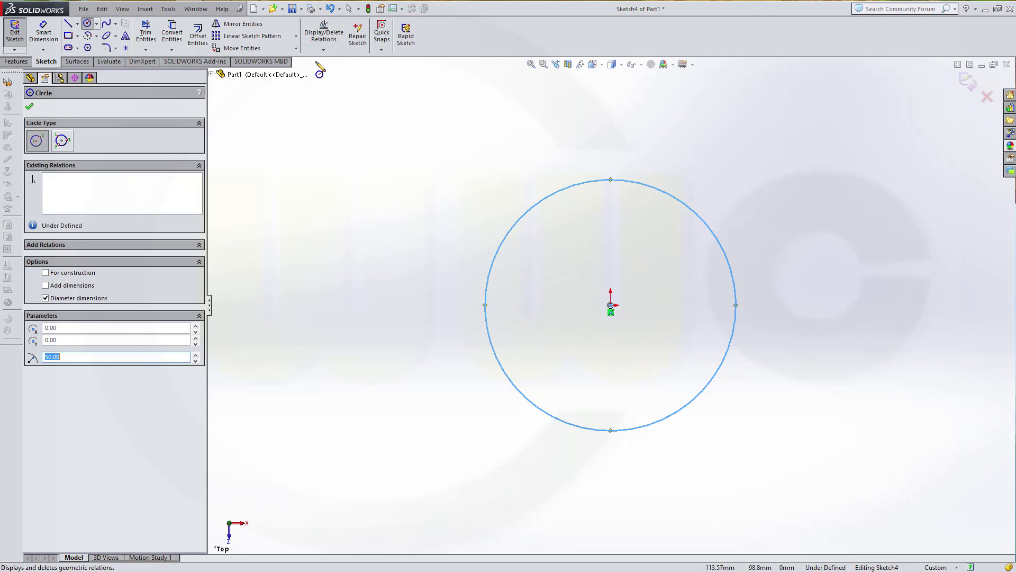
pyautogui.press('Escape')
pyautogui.press('d')
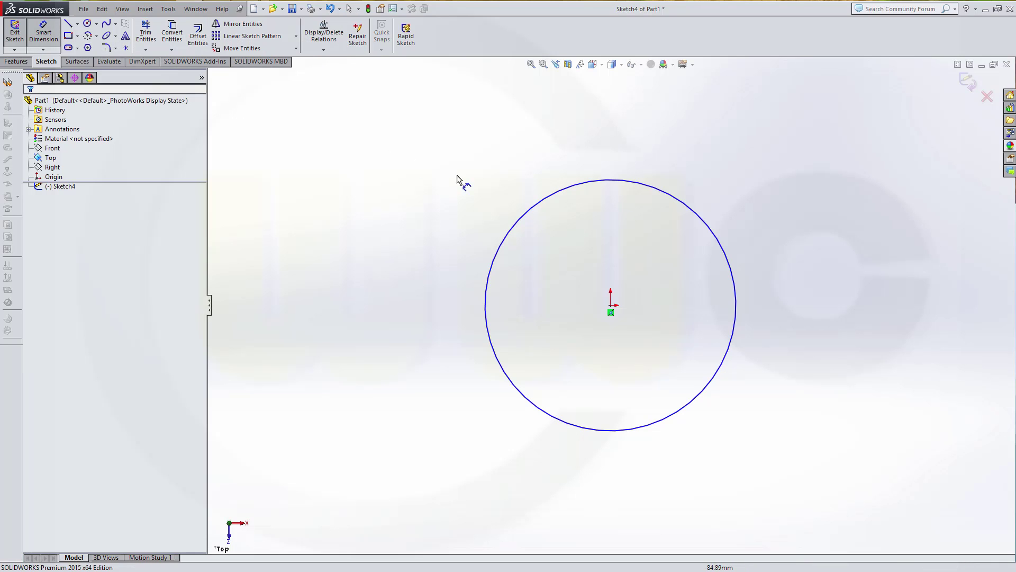
pyautogui.click(531, 218)
pyautogui.click(603, 249)
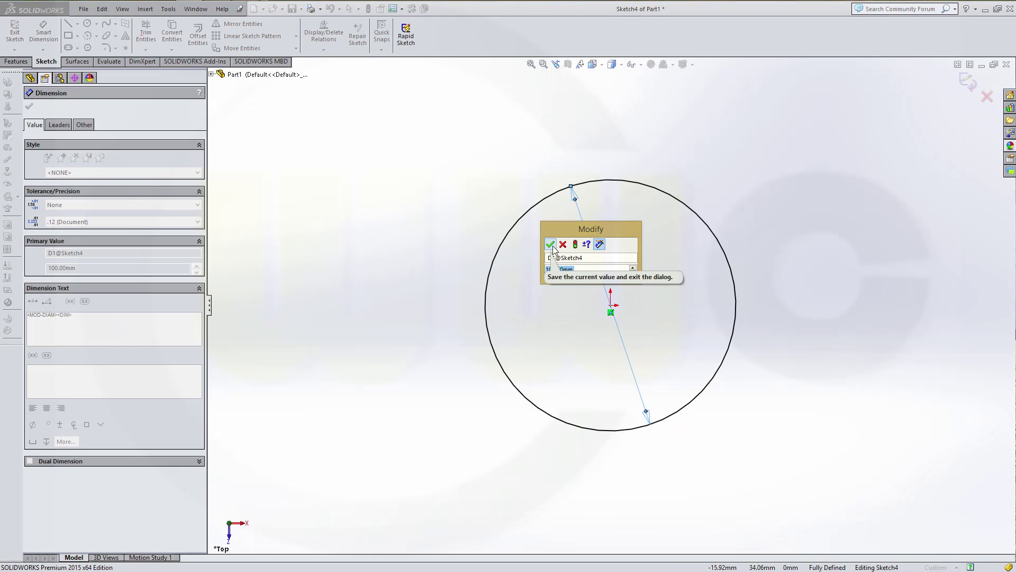
pyautogui.click(550, 245)
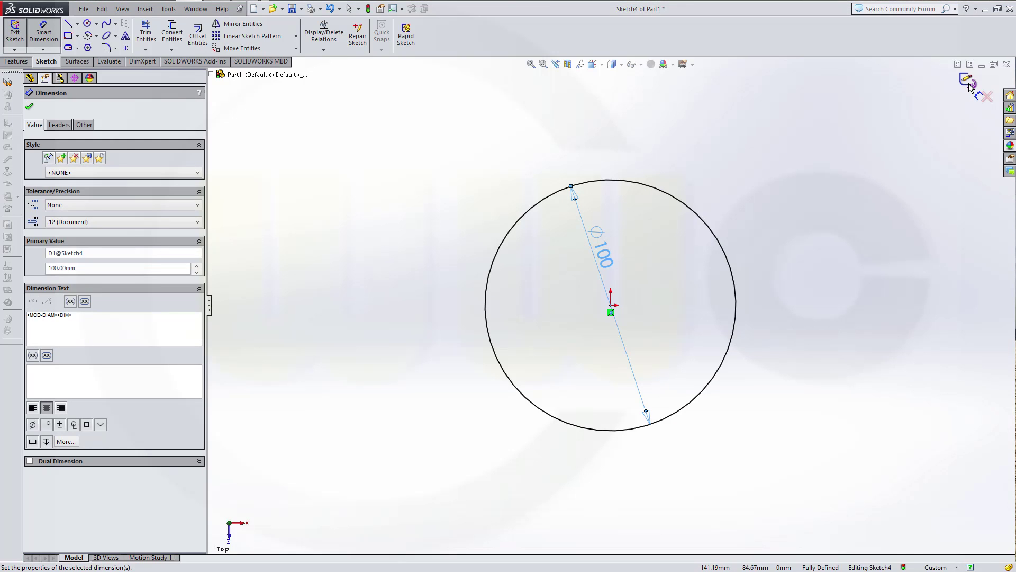
# Step: Create a counterclockwise constant-pitch helix from the circle with 200 mm height, 400 mm pitch and 0° start angle
pyautogui.press('Escape')
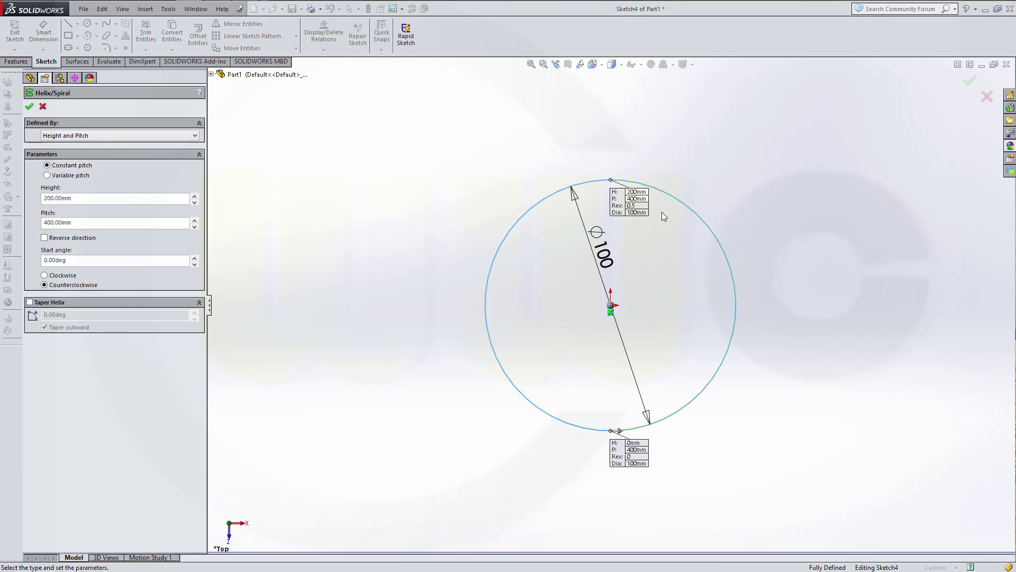
pyautogui.moveTo(325, 296); pyautogui.dragTo(308, 215, button='middle')
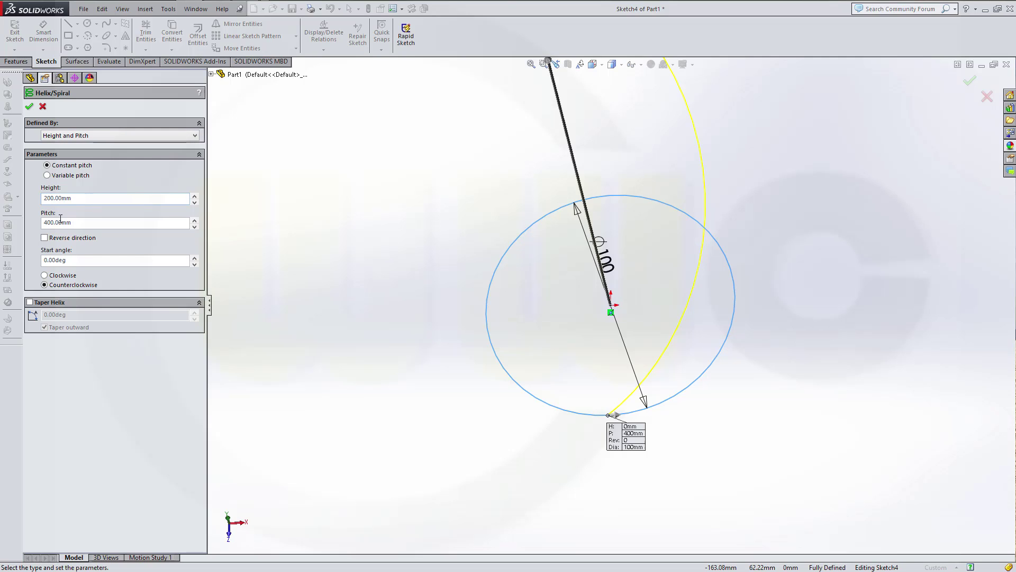
pyautogui.click(30, 107)
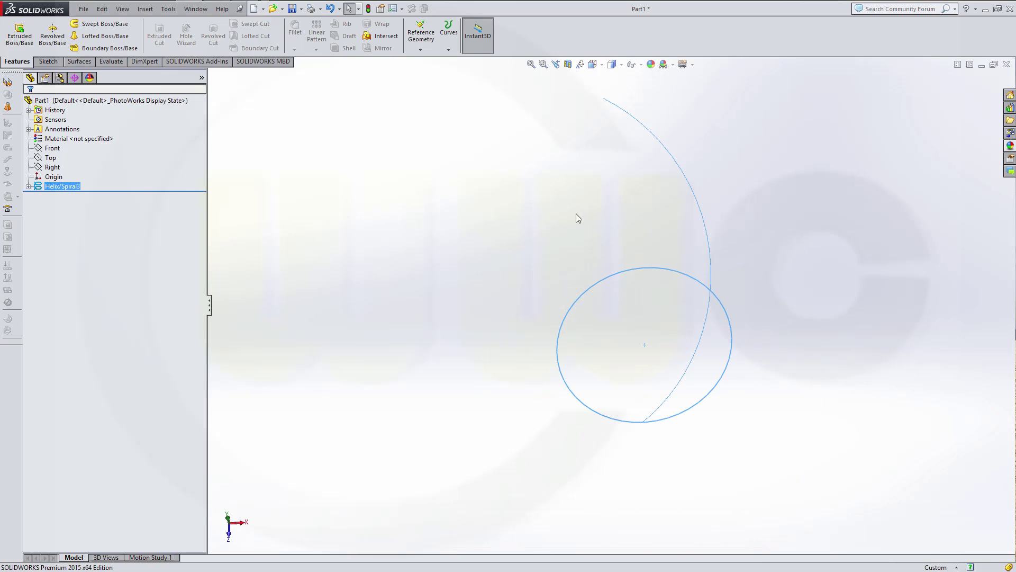
# Step: Start a sketch on the Top plane and draw two separate circles of 50 mm diameter inside the helix curve
pyautogui.click(47, 62)
pyautogui.click(22, 36)
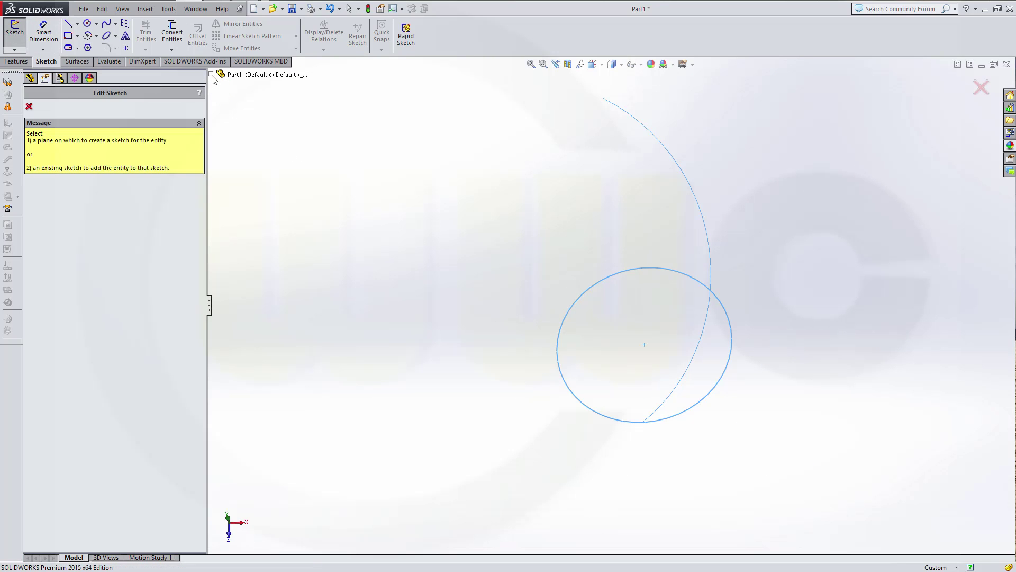
pyautogui.click(211, 74)
pyautogui.click(245, 132)
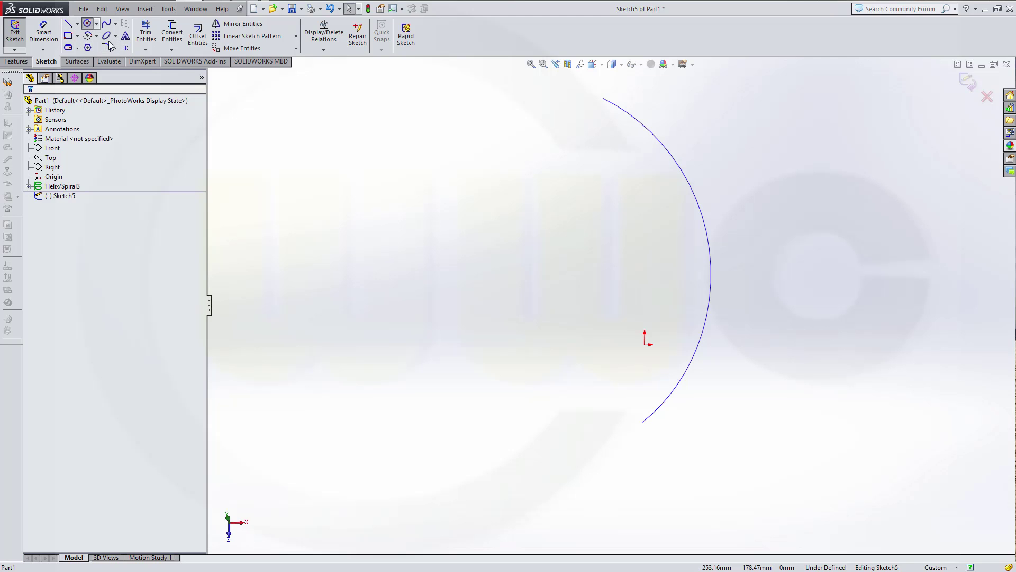
pyautogui.click(595, 387)
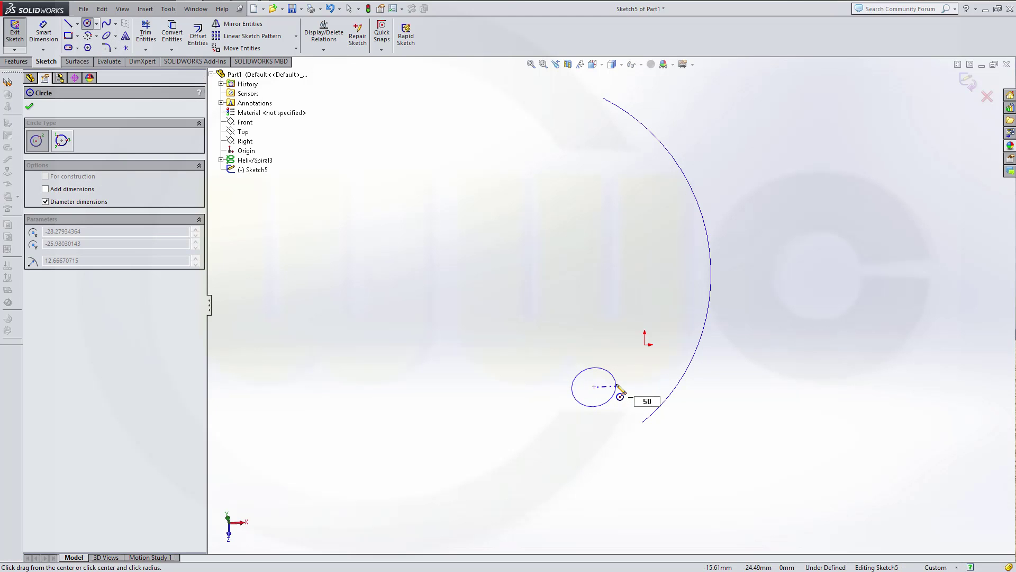
pyautogui.press('Return')
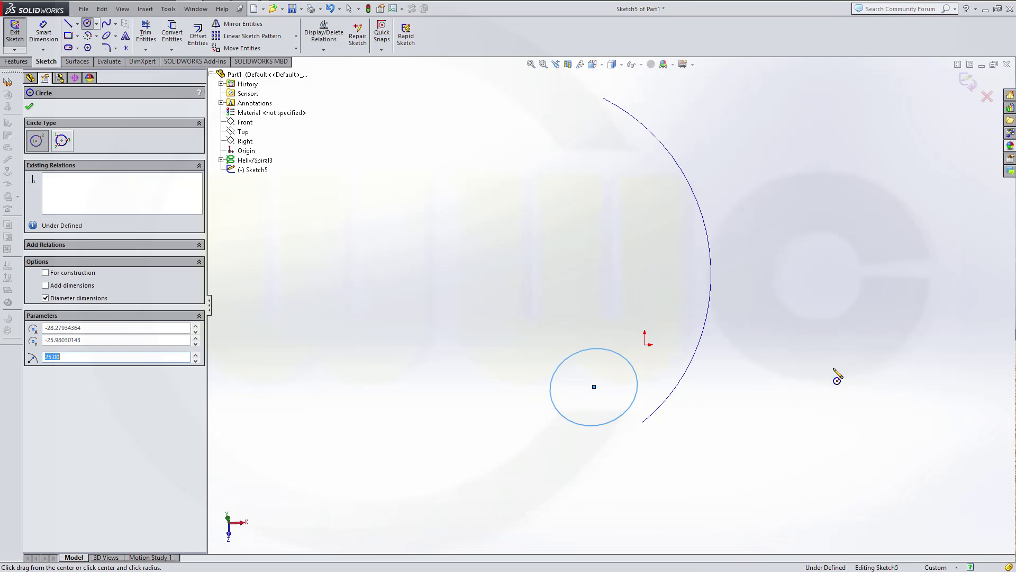
pyautogui.click(592, 287)
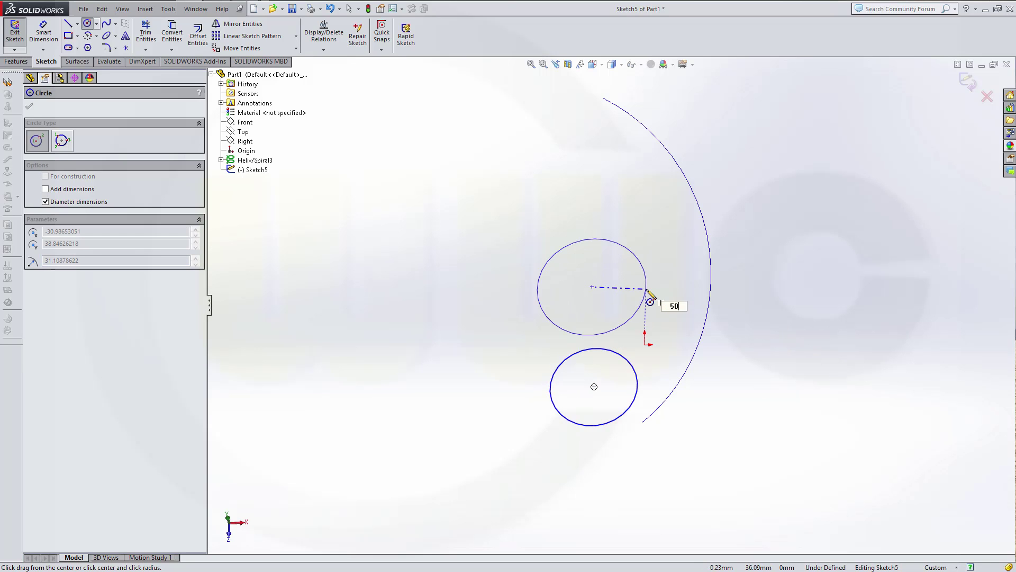
pyautogui.press('Return')
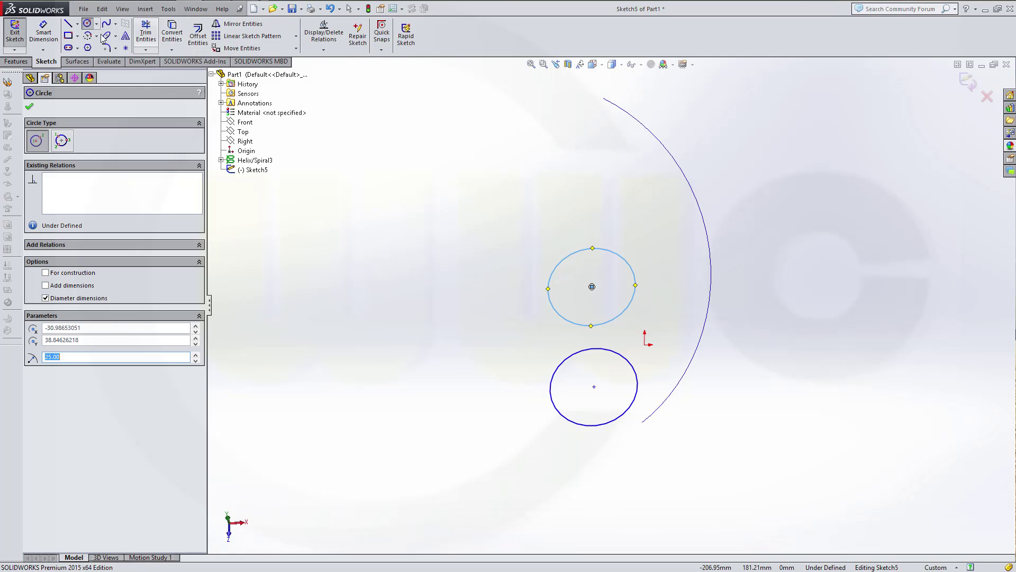
# Step: Dimension the diameters of both small circles at 50 mm
pyautogui.click(43, 33)
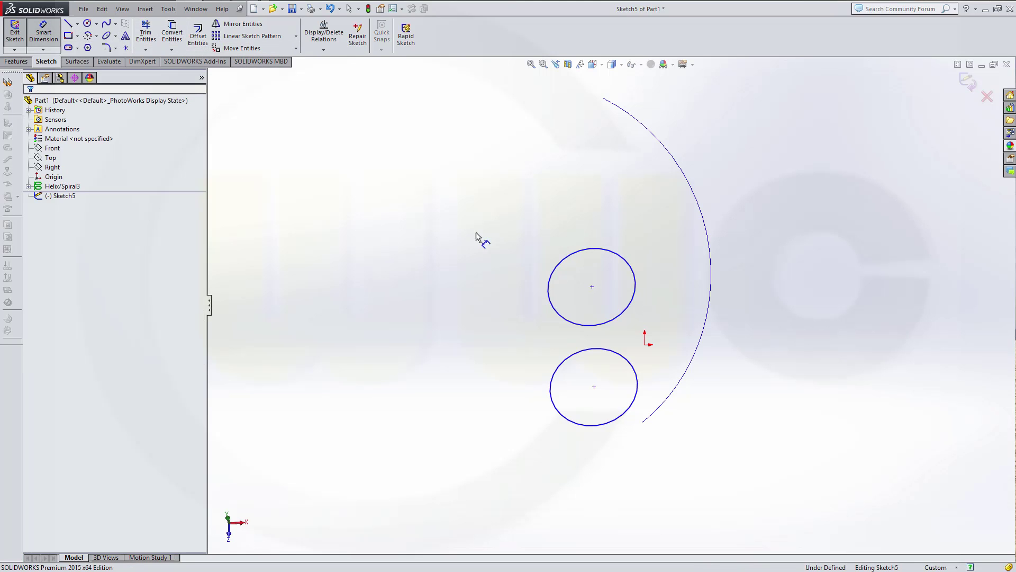
pyautogui.click(548, 271)
pyautogui.click(508, 264)
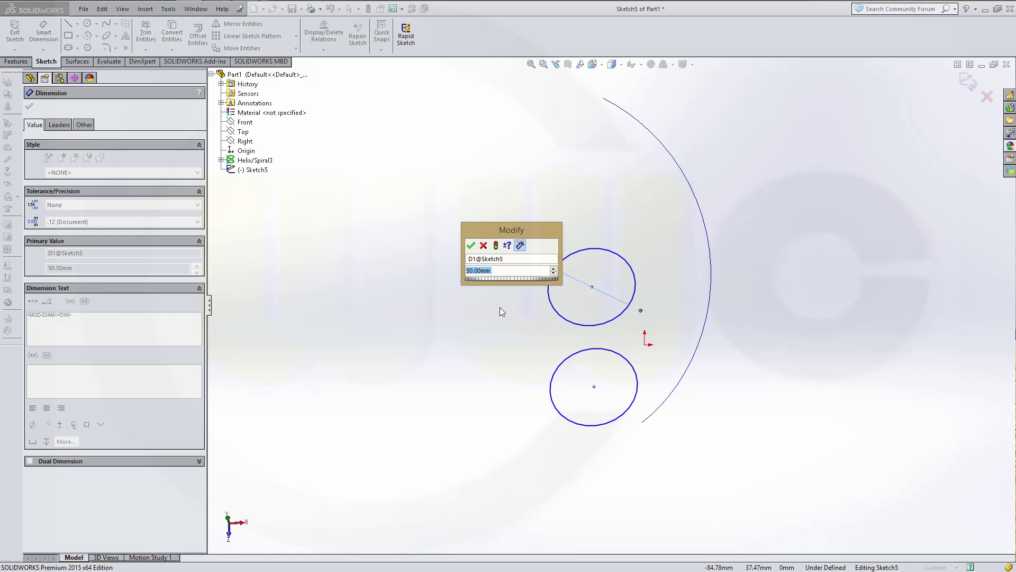
pyautogui.click(554, 371)
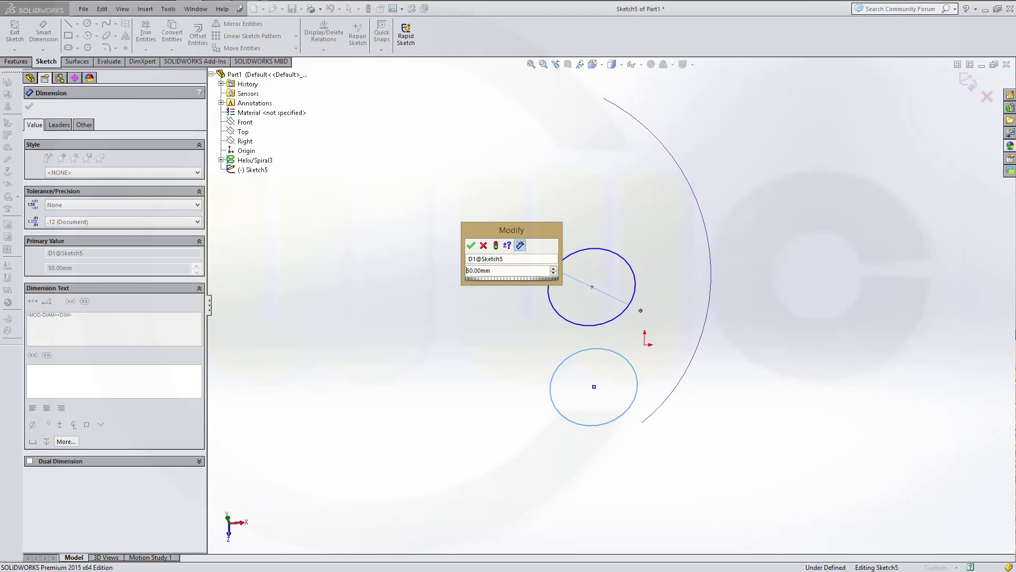
pyautogui.click(471, 246)
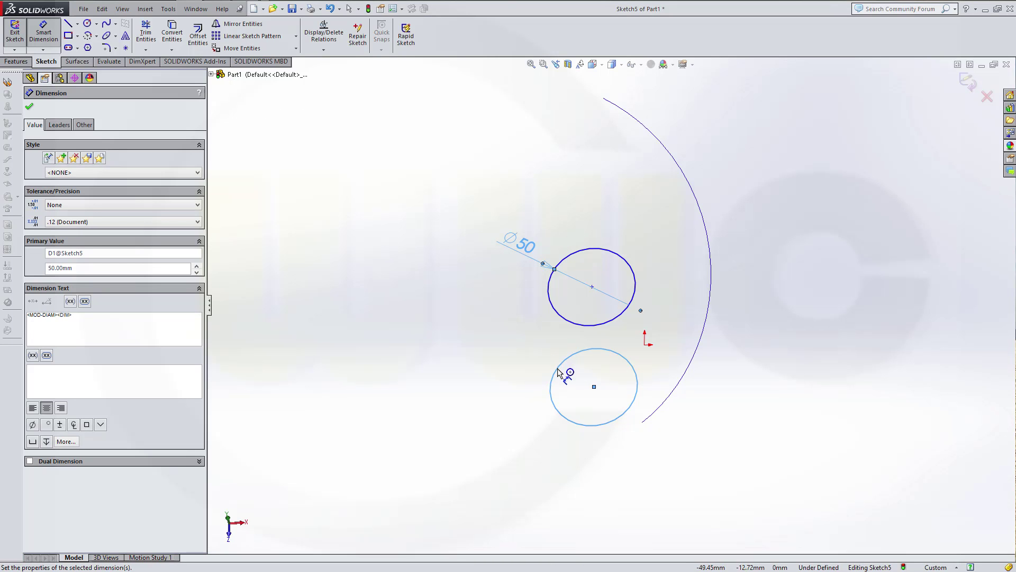
pyautogui.click(559, 370)
pyautogui.click(513, 351)
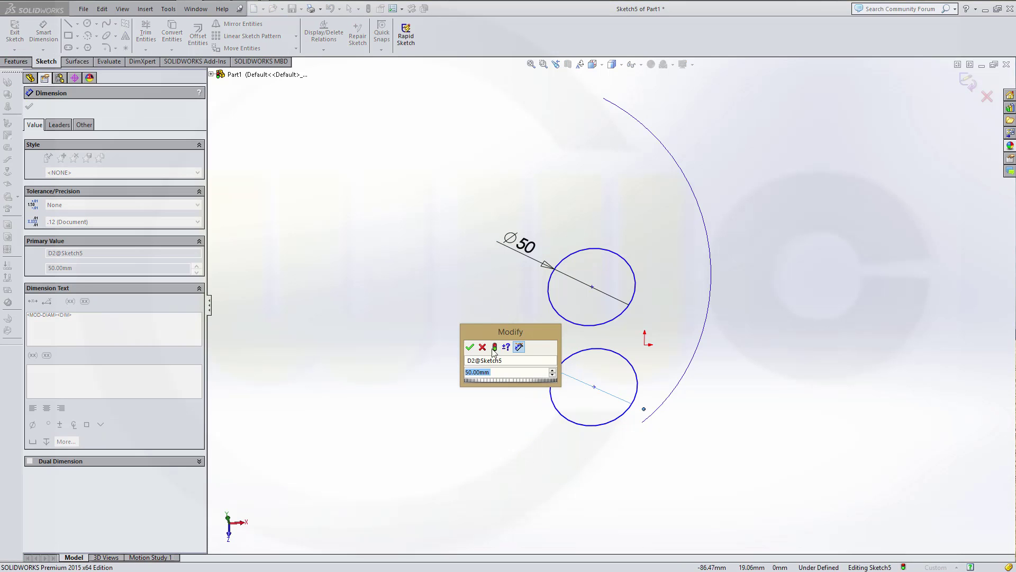
pyautogui.click(470, 348)
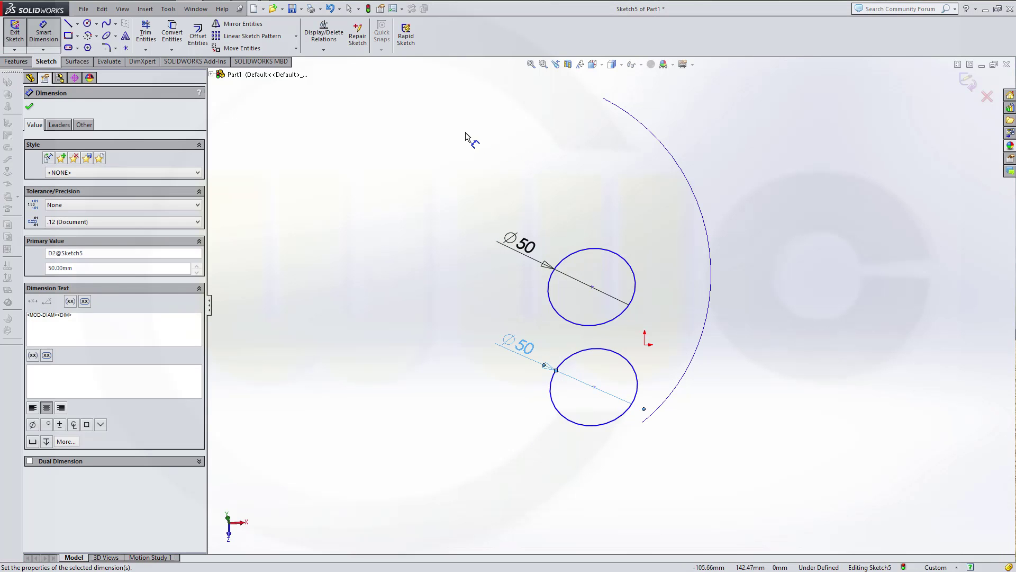
pyautogui.press('Escape')
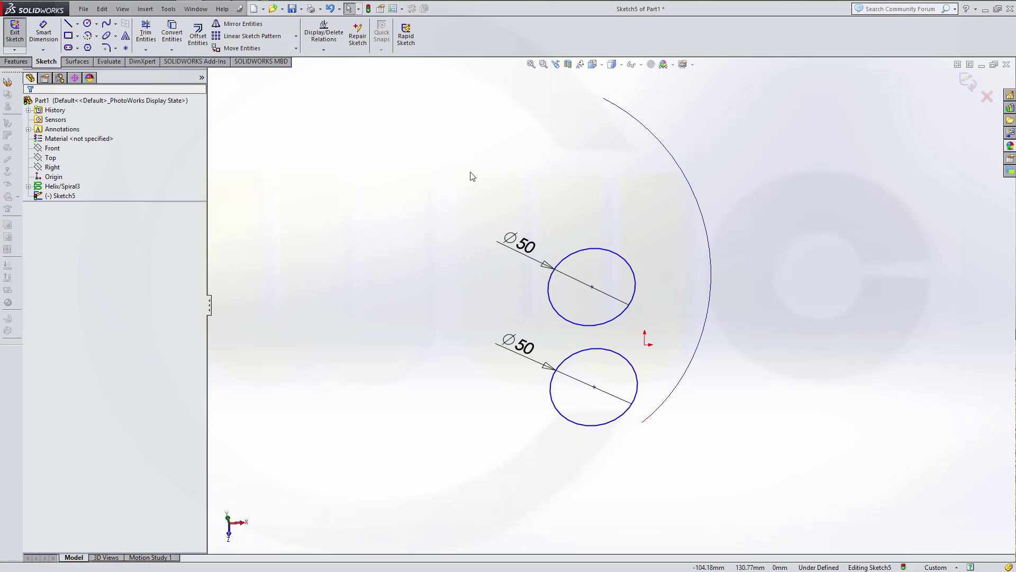
# Step: Add vertical relations between the two circle centres and between the lower circle's centre and the origin
pyautogui.click(592, 287)
pyautogui.keyDown('ctrl'); pyautogui.click(594, 388); pyautogui.keyUp('ctrl')
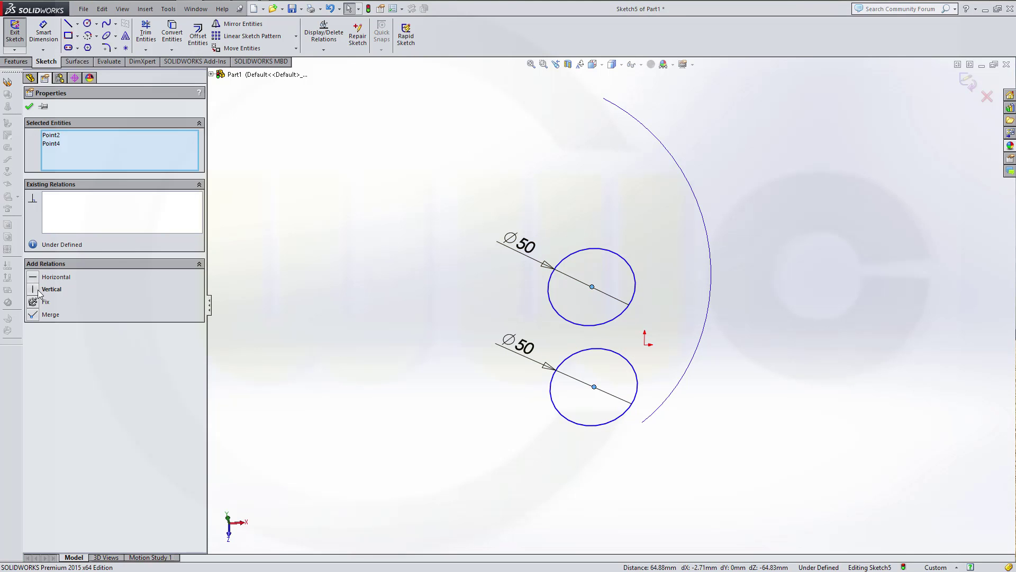
pyautogui.click(36, 291)
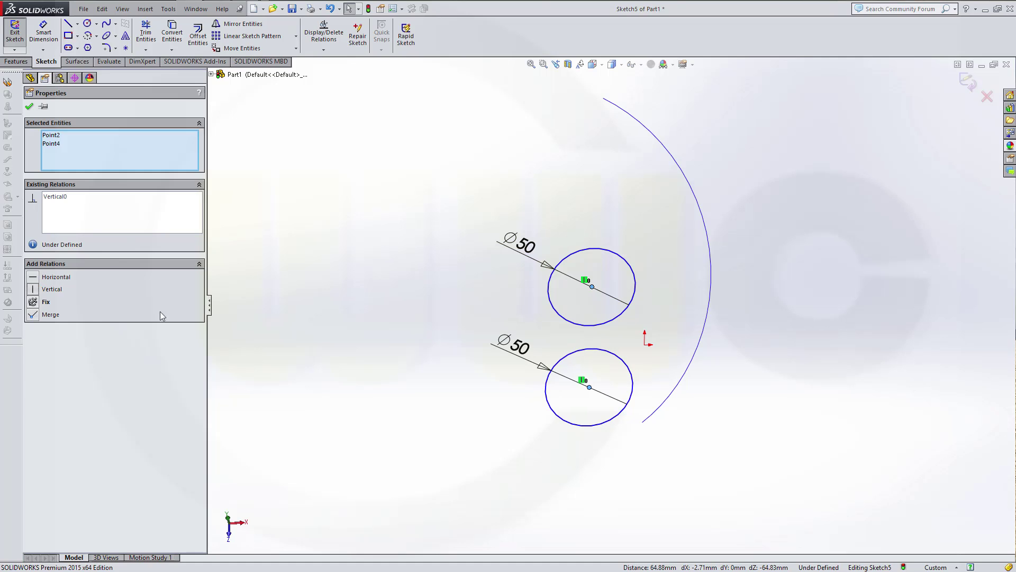
pyautogui.click(644, 346)
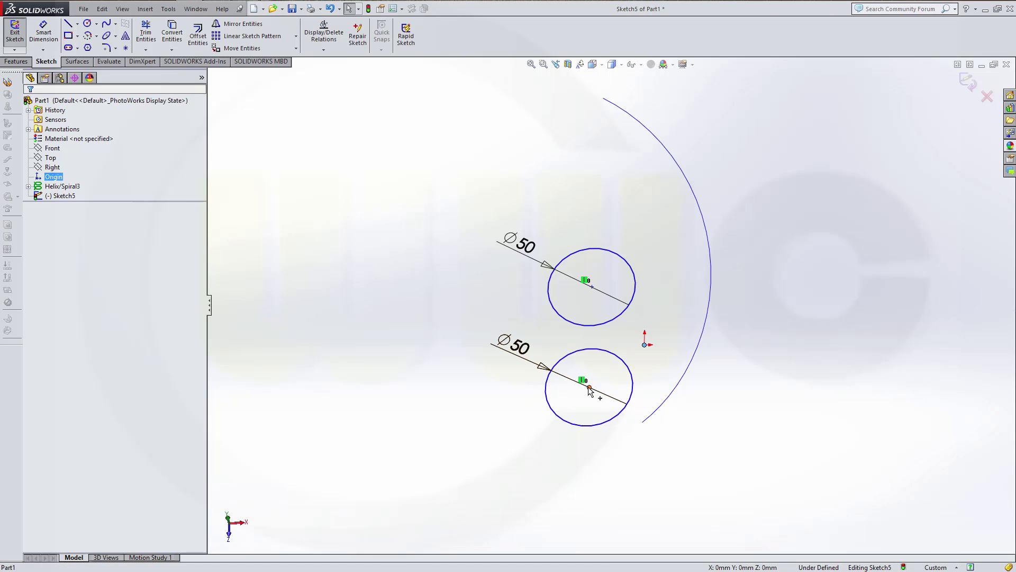
pyautogui.keyDown('ctrl'); pyautogui.click(589, 387); pyautogui.keyUp('ctrl')
pyautogui.click(31, 291)
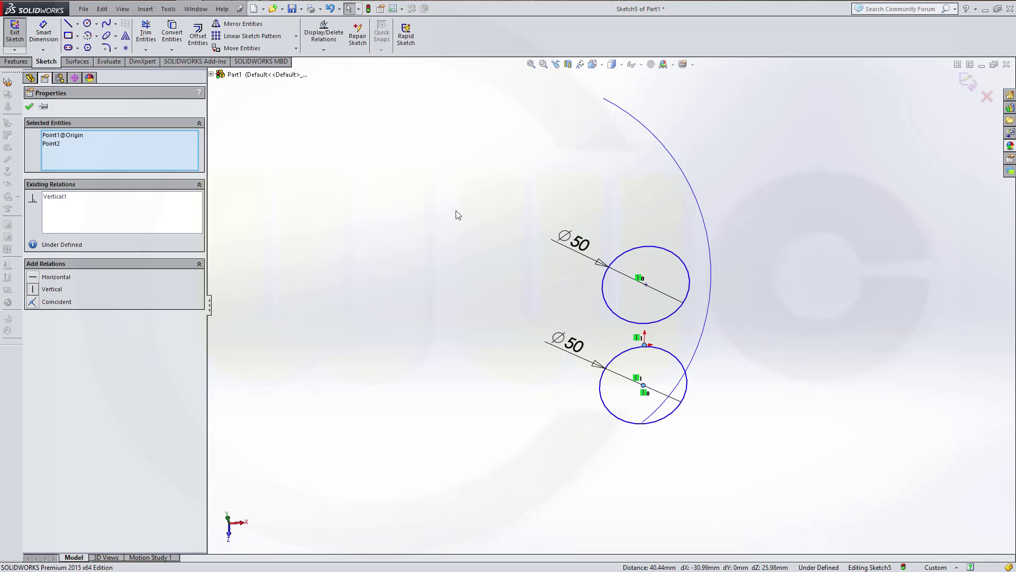
pyautogui.click(439, 202)
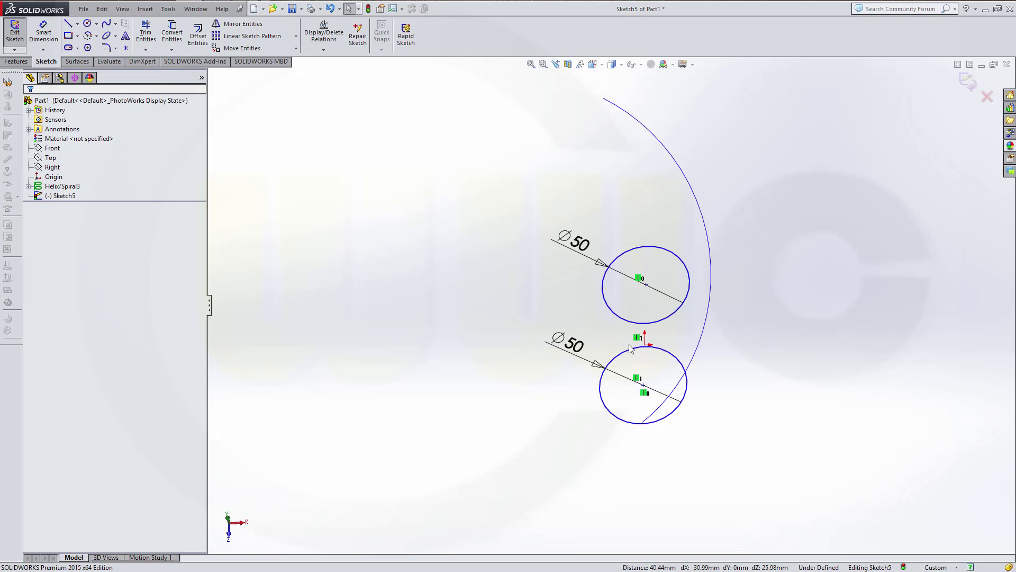
# Step: Add a tangent relation between the two 50 mm circles
pyautogui.click(665, 324)
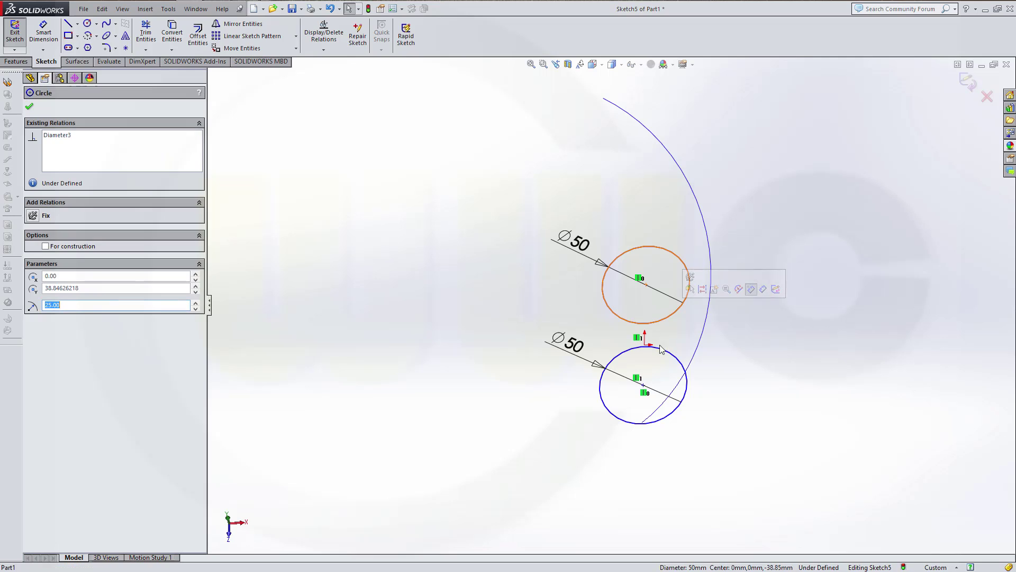
pyautogui.keyDown('ctrl'); pyautogui.click(671, 350); pyautogui.keyUp('ctrl')
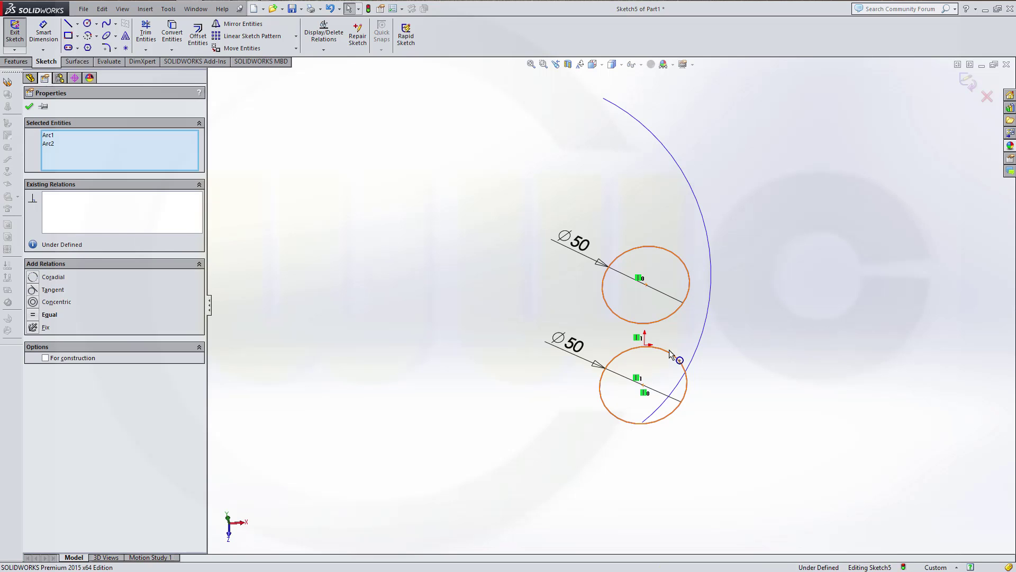
pyautogui.click(32, 291)
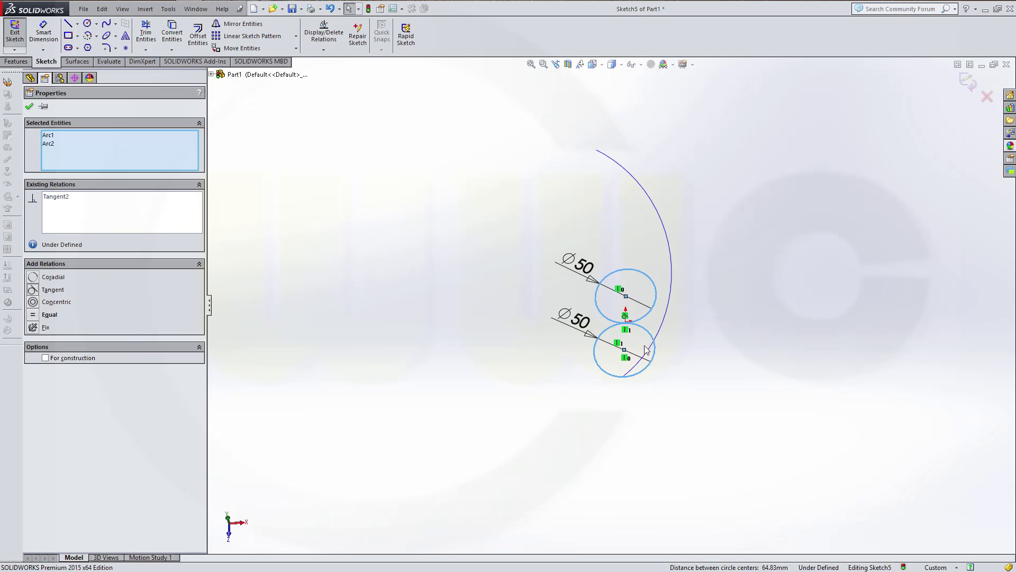
# Step: Make the lower circle coincident with the origin
pyautogui.scroll(-4, 614, 281)
pyautogui.scroll(1, 618, 303)
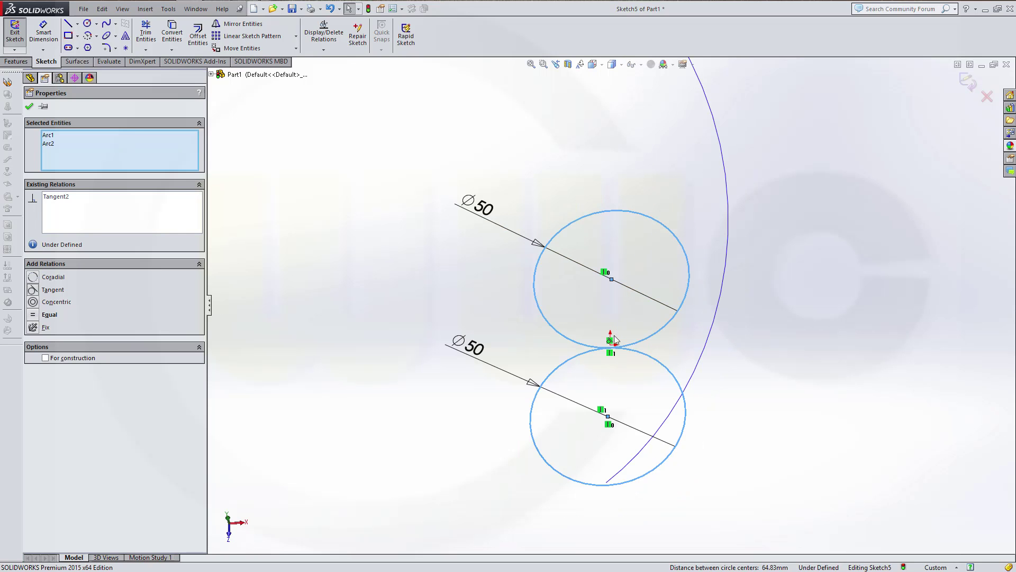
pyautogui.click(611, 348)
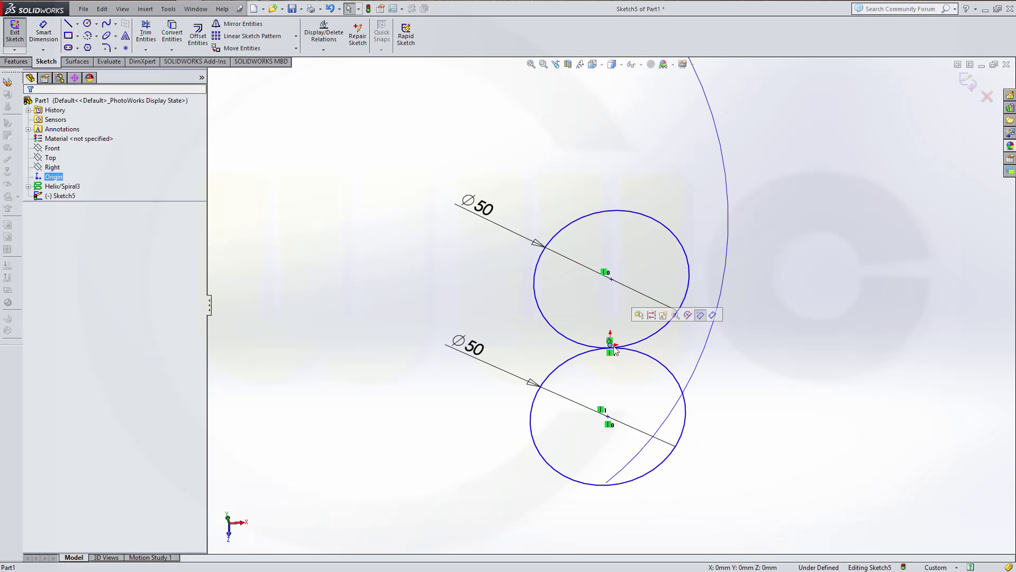
pyautogui.keyDown('ctrl'); pyautogui.click(642, 356); pyautogui.keyUp('ctrl')
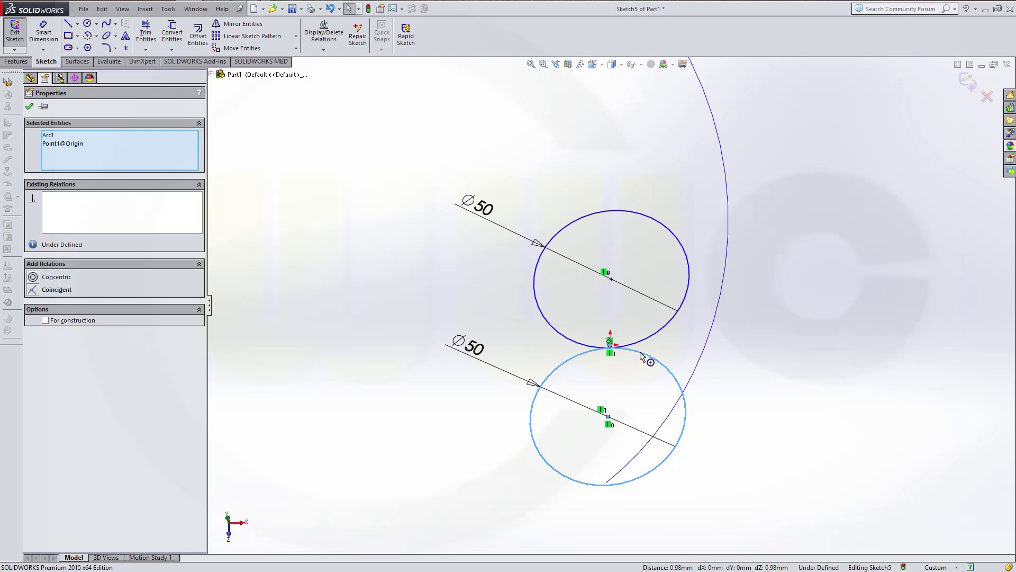
pyautogui.click(34, 290)
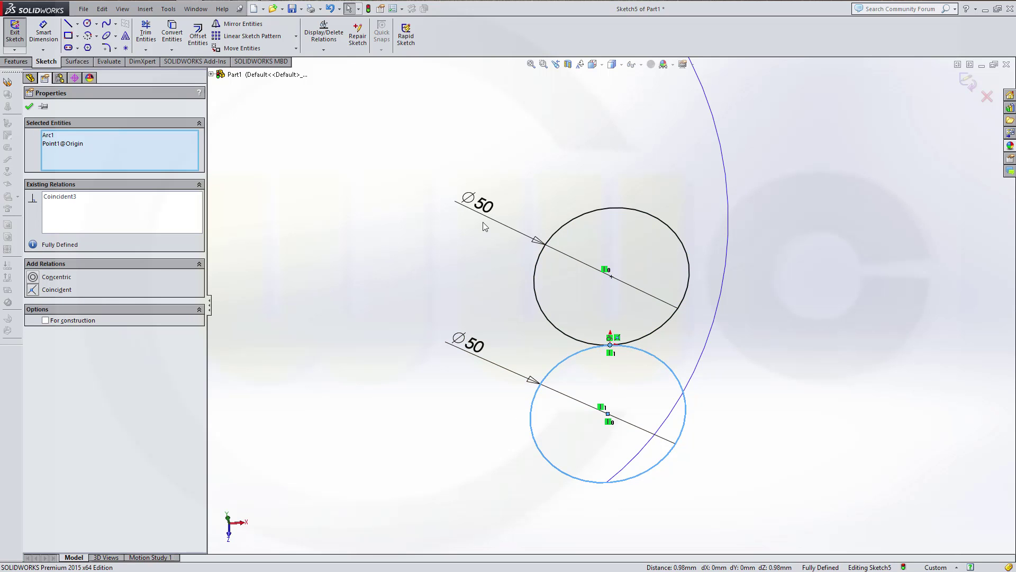
pyautogui.click(522, 207)
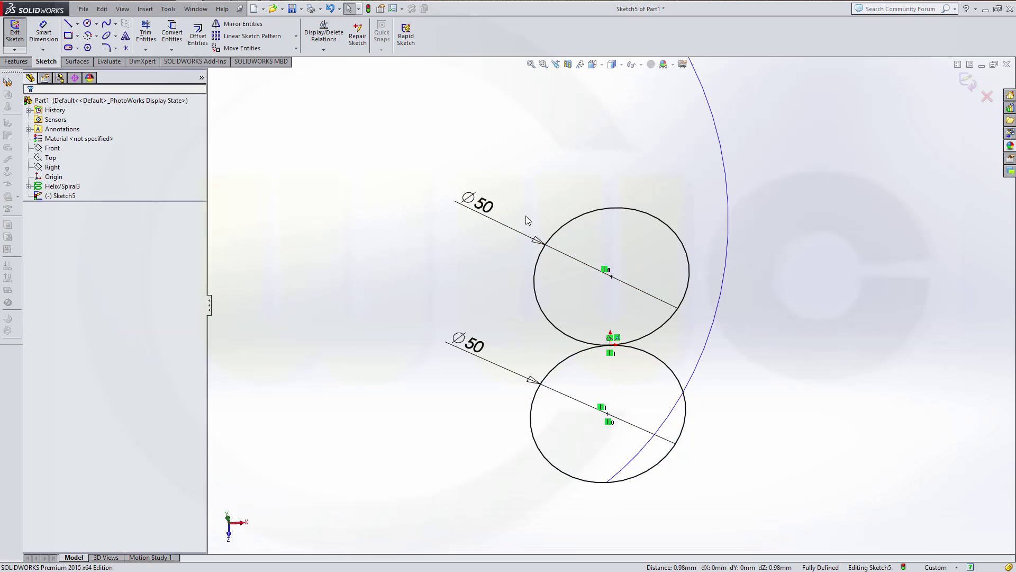
pyautogui.scroll(3, 726, 392)
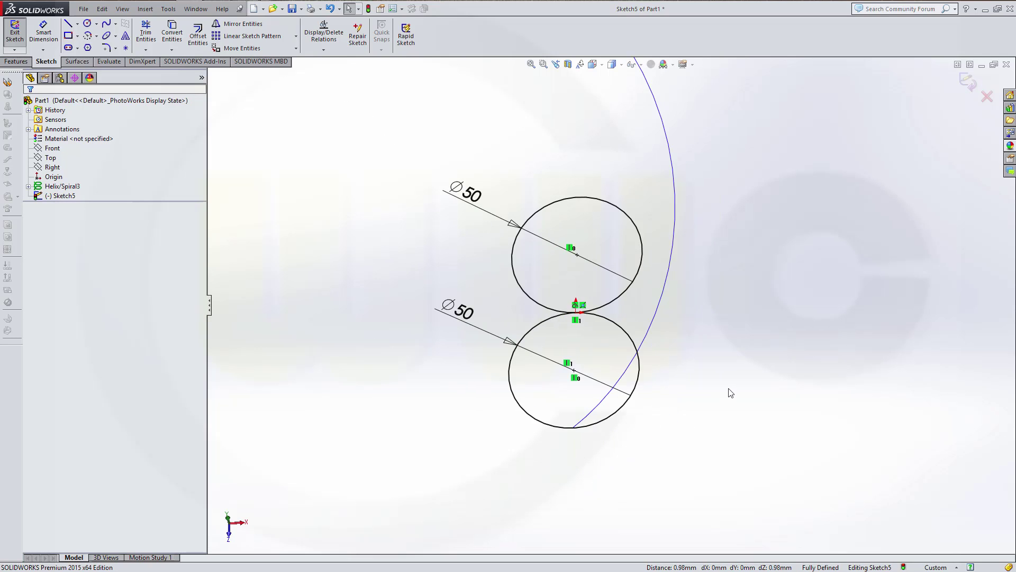
pyautogui.scroll(3, 612, 346)
pyautogui.scroll(2, 610, 306)
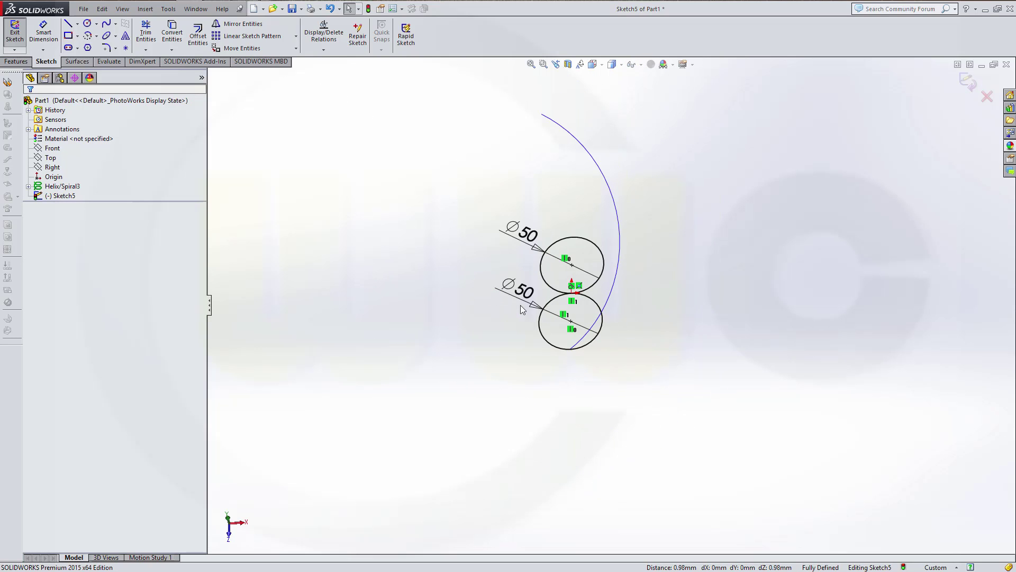
# Step: Close the sketch of the two 50 mm circles and reopen it for editing
pyautogui.click(968, 81)
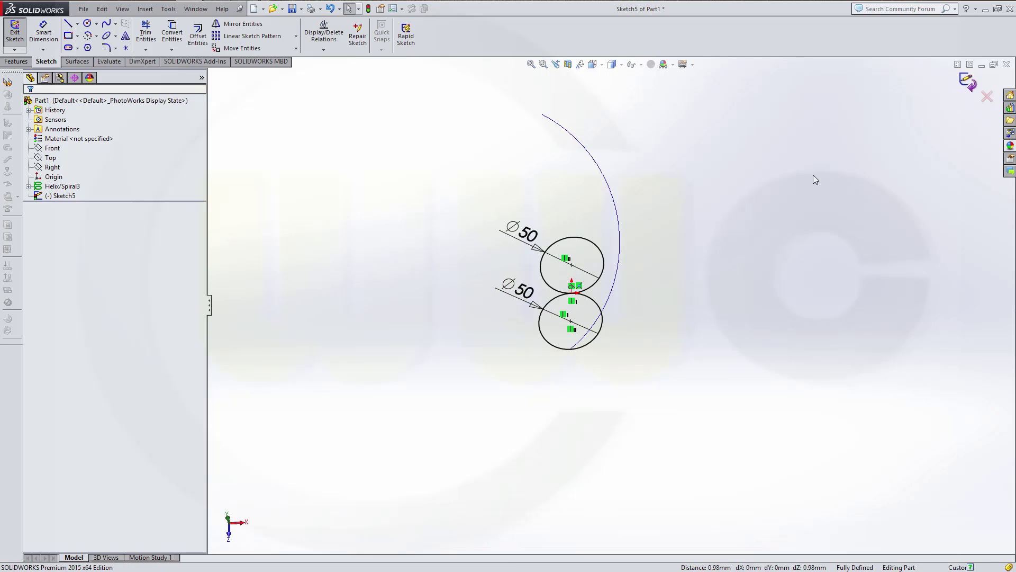
pyautogui.rightClick(49, 196)
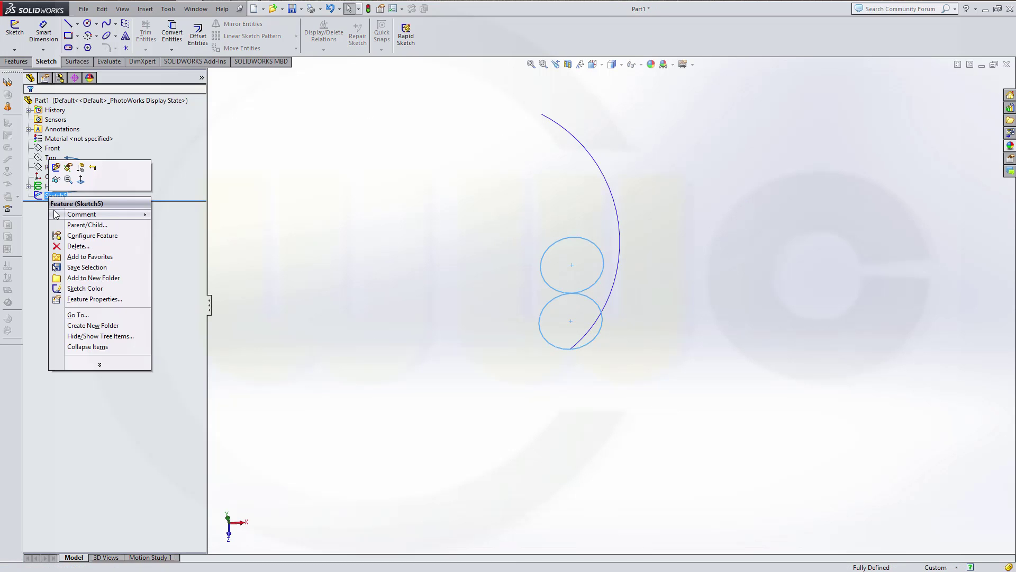
pyautogui.click(57, 169)
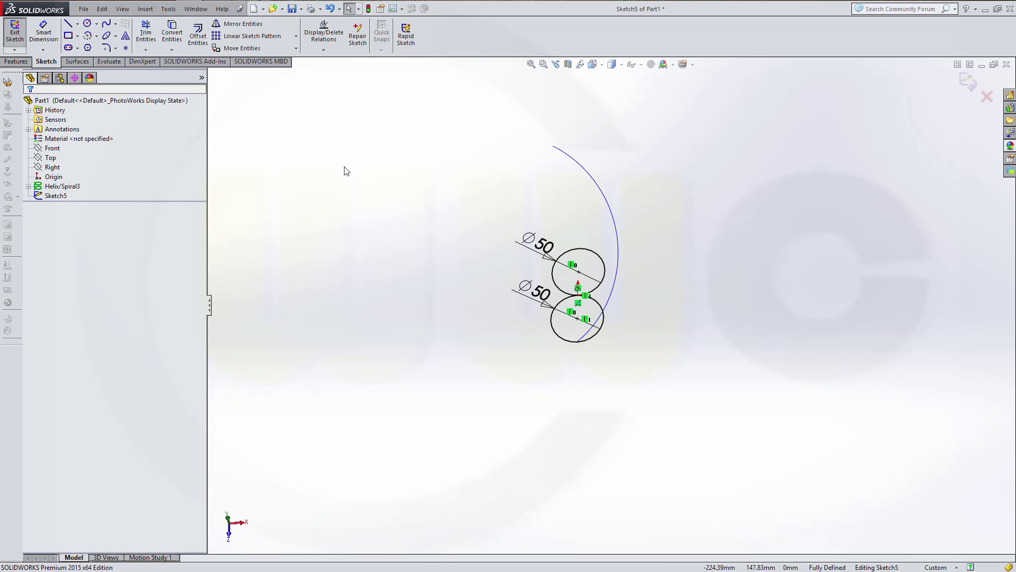
pyautogui.scroll(-1, 66, 46)
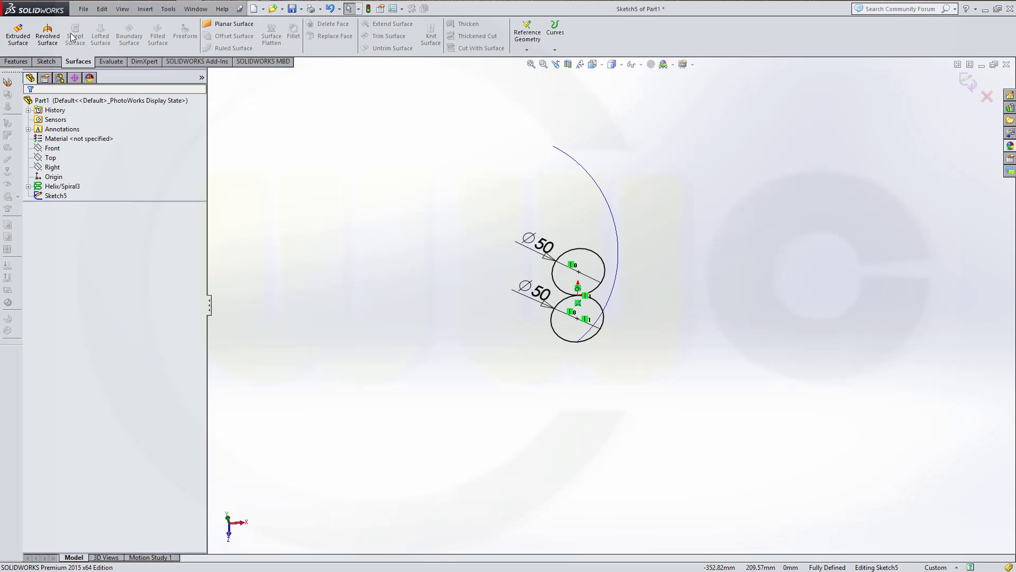
# Step: Sketch a vertical construction line about 114 mm long through both circle centres, extending slightly beyond the two circles
pyautogui.click(46, 62)
pyautogui.click(68, 23)
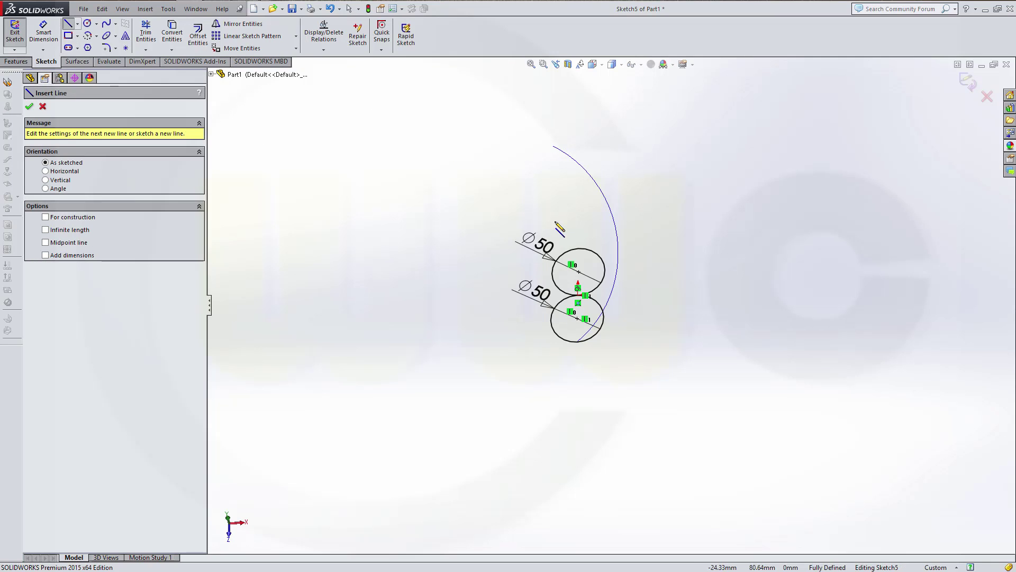
pyautogui.scroll(-3, 578, 233)
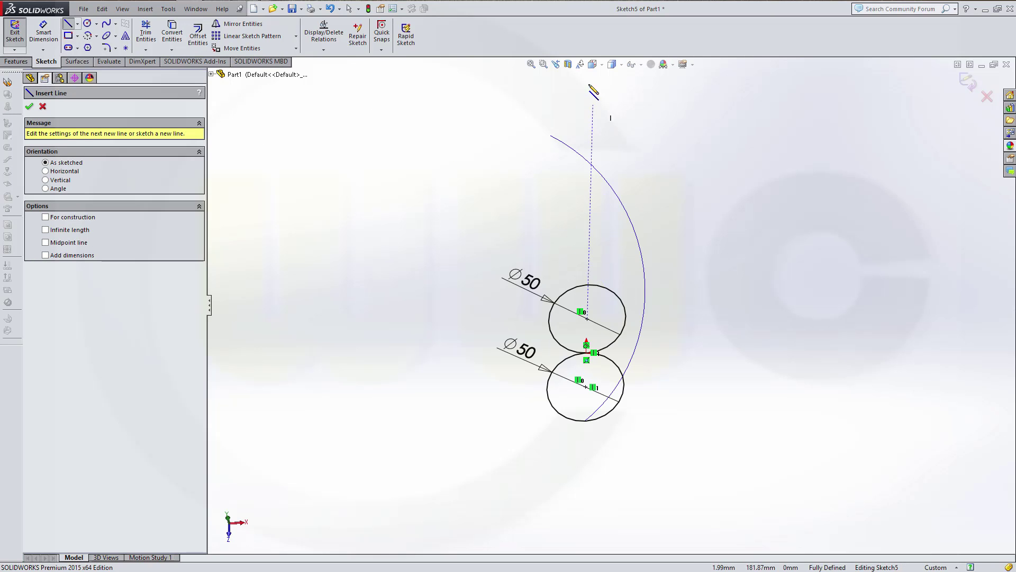
pyautogui.click(593, 64)
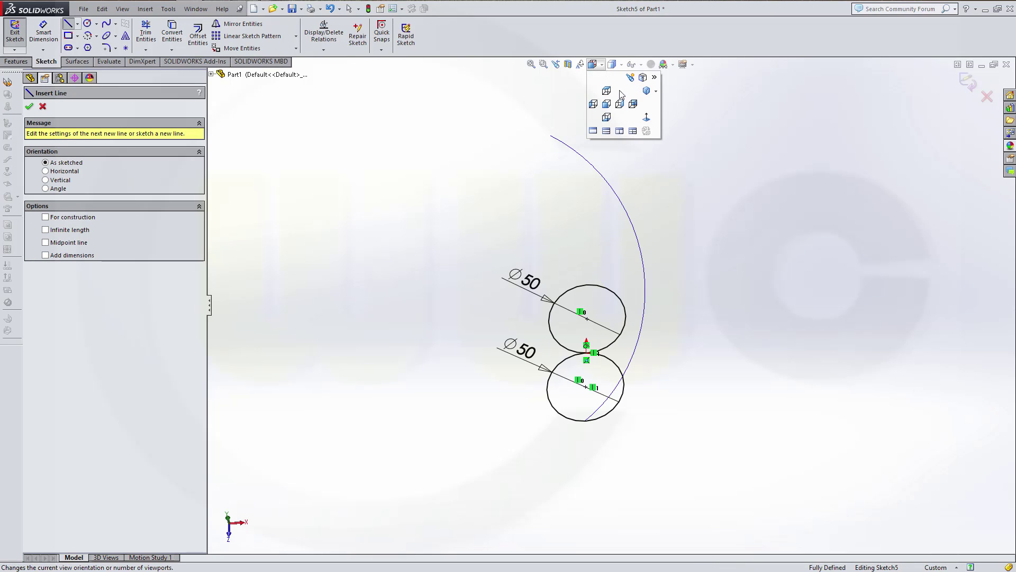
pyautogui.click(646, 117)
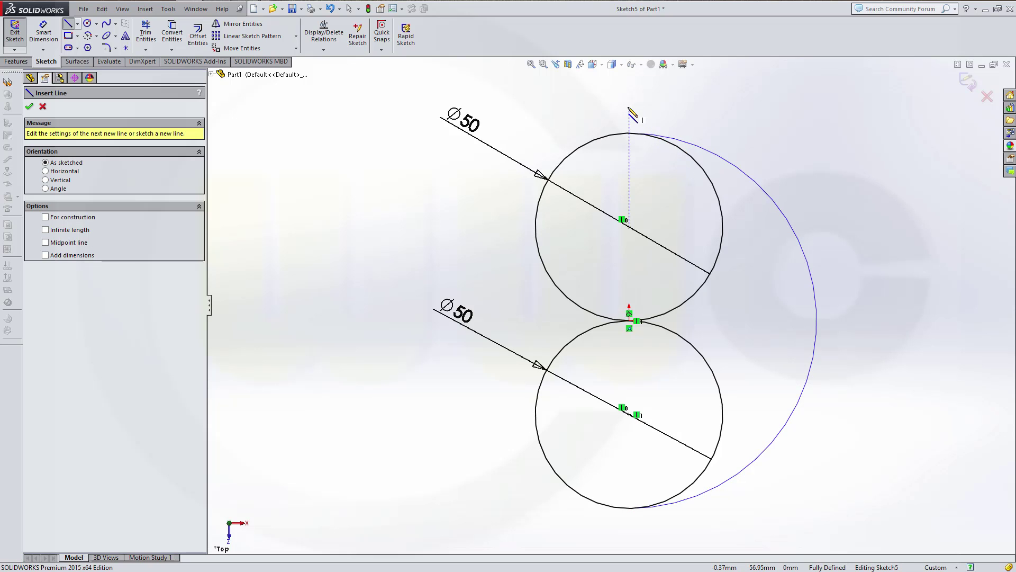
pyautogui.click(629, 109)
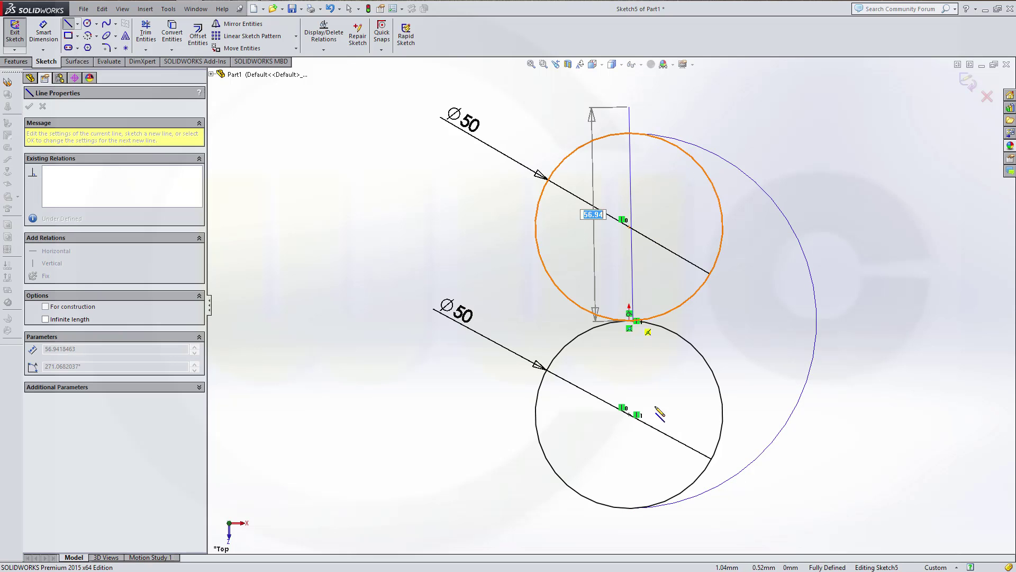
pyautogui.click(630, 535)
pyautogui.press('Escape')
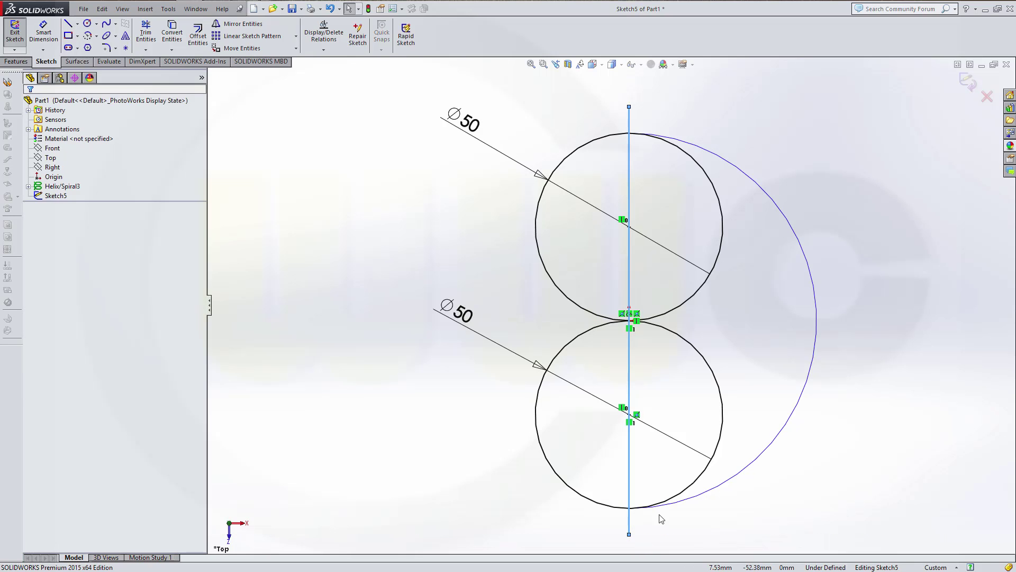
pyautogui.click(630, 193)
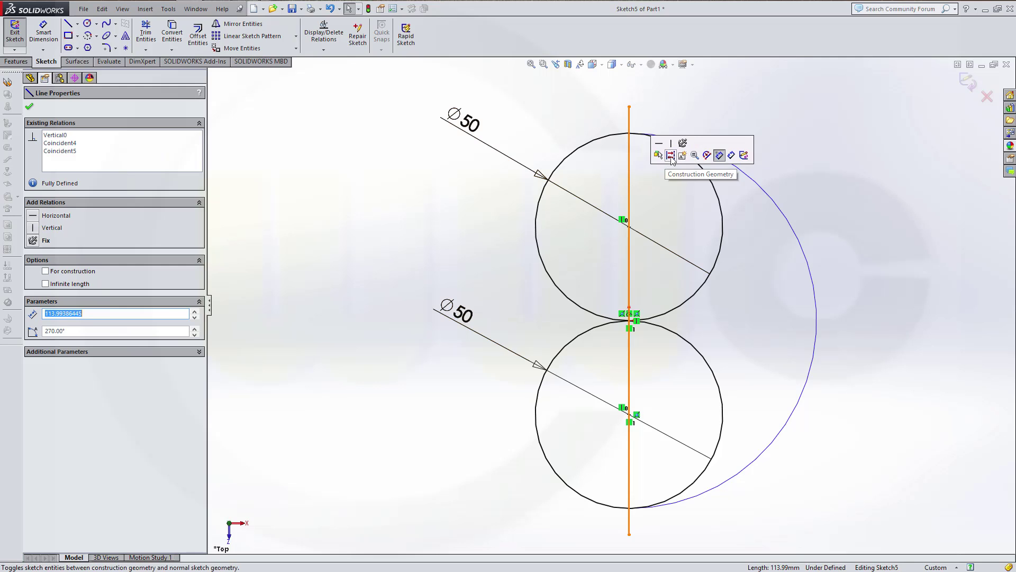
pyautogui.click(671, 156)
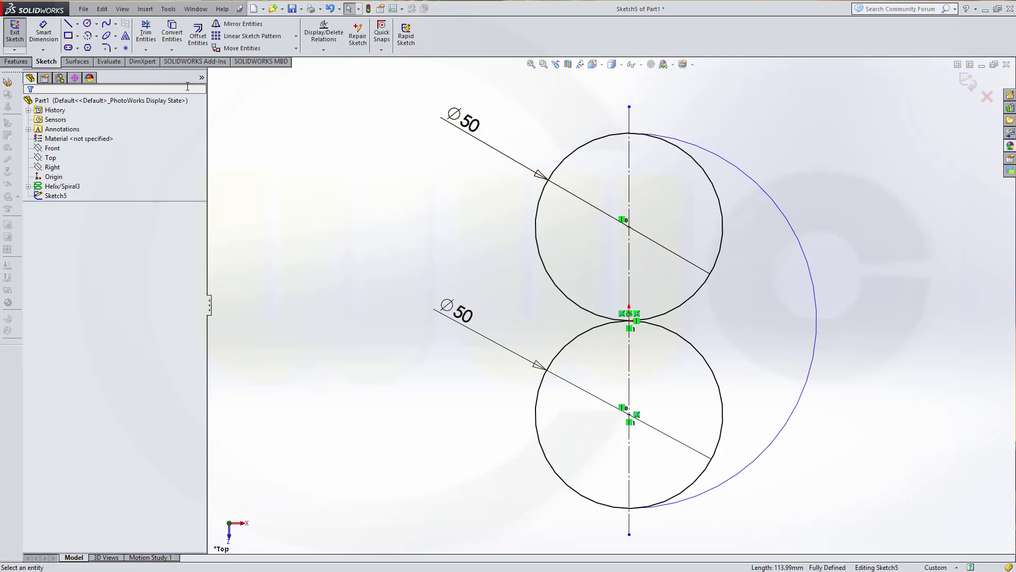
# Step: Trim both ends of the vertical construction line that project beyond the circles
pyautogui.click(146, 33)
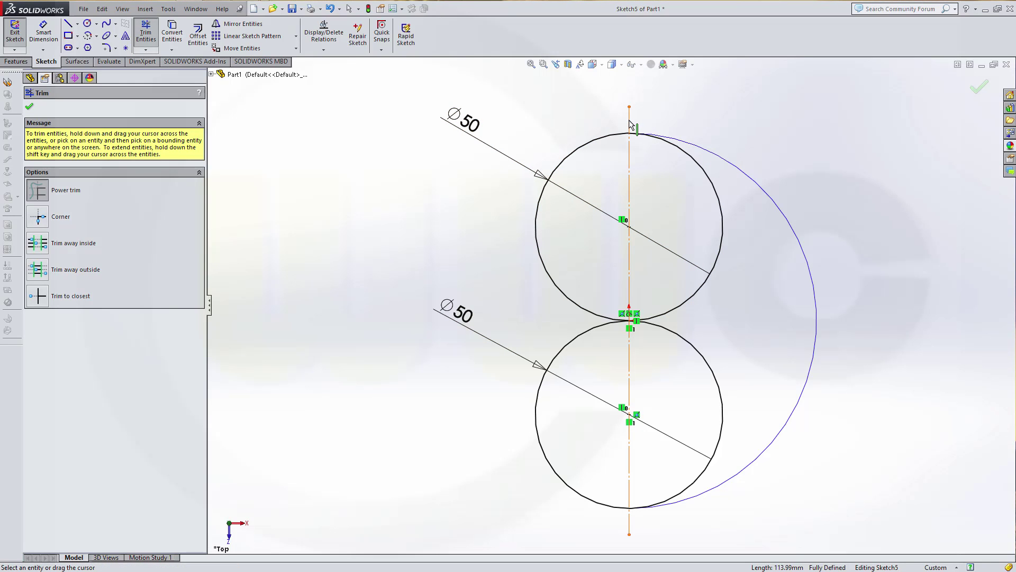
pyautogui.moveTo(585, 120); pyautogui.dragTo(672, 129)
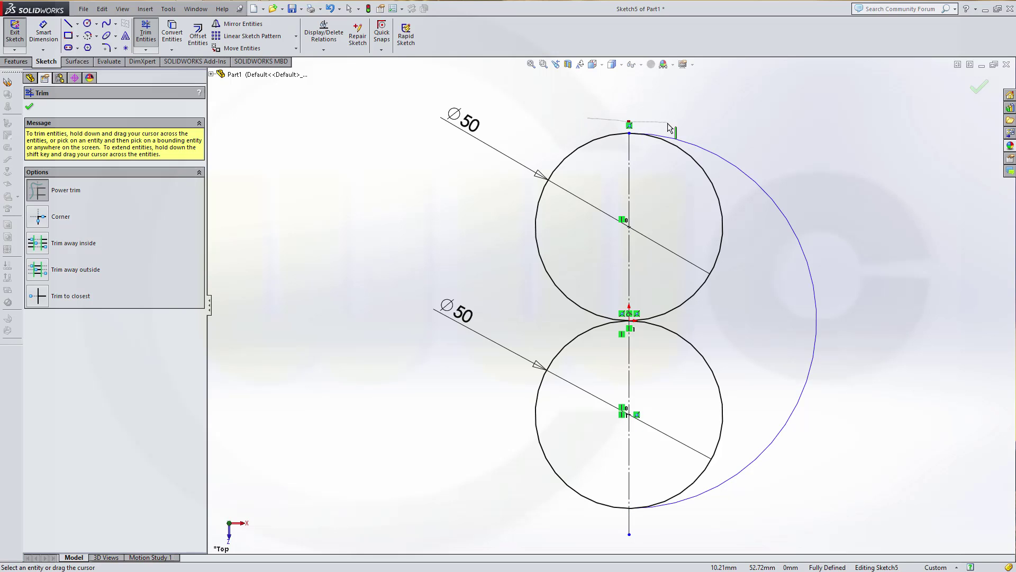
pyautogui.moveTo(660, 526); pyautogui.dragTo(601, 524)
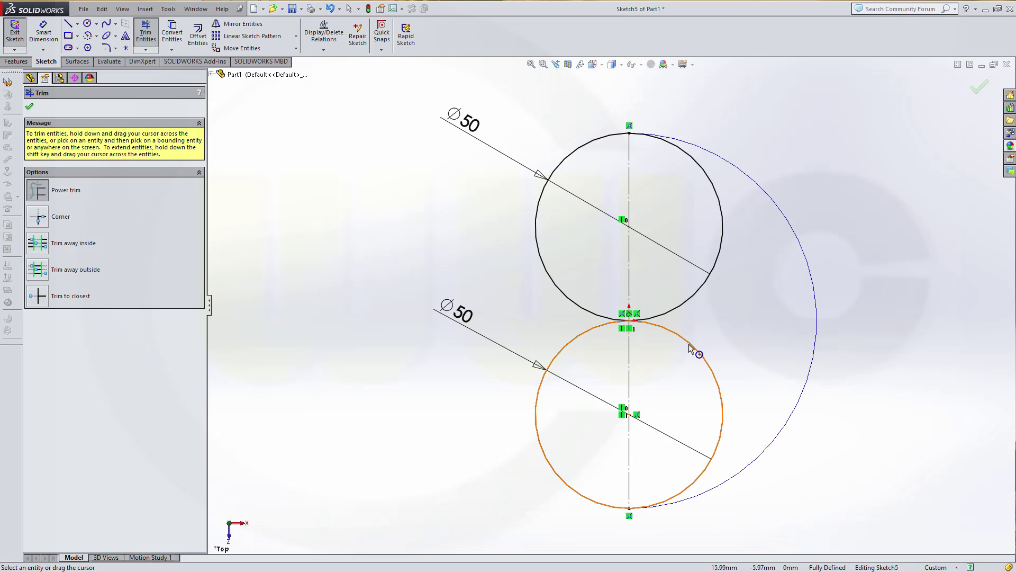
# Step: Trim the lower circle's right half and the upper circle's left half to form an S-shaped profile, and close the sketch
pyautogui.moveTo(687, 351); pyautogui.dragTo(742, 336)
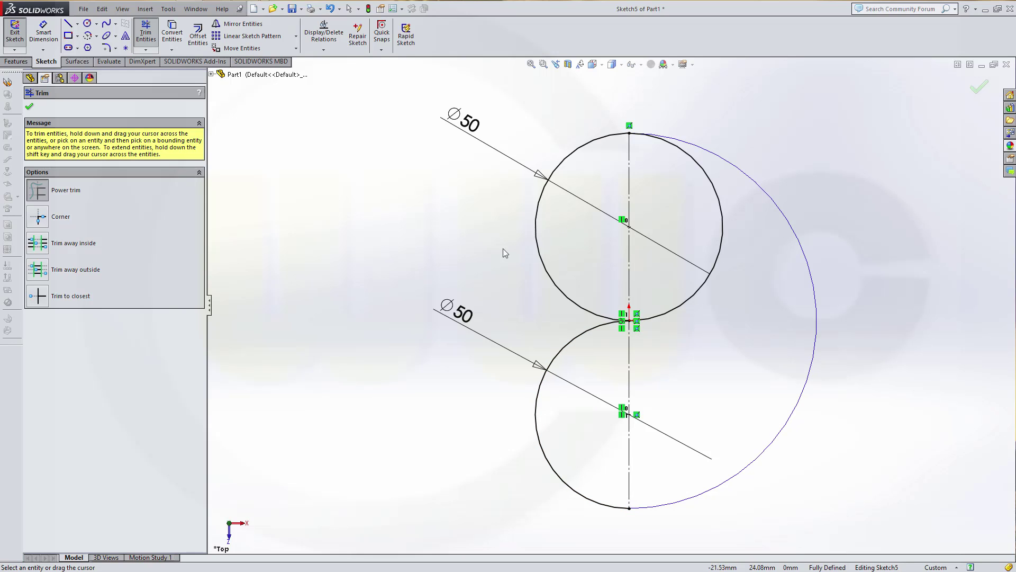
pyautogui.moveTo(503, 253); pyautogui.dragTo(555, 319)
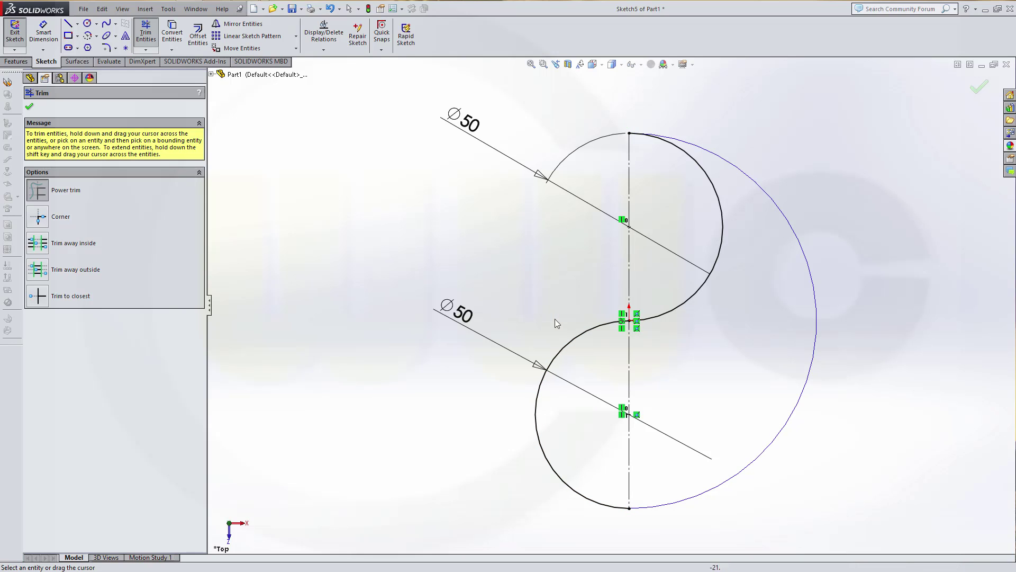
pyautogui.click(30, 107)
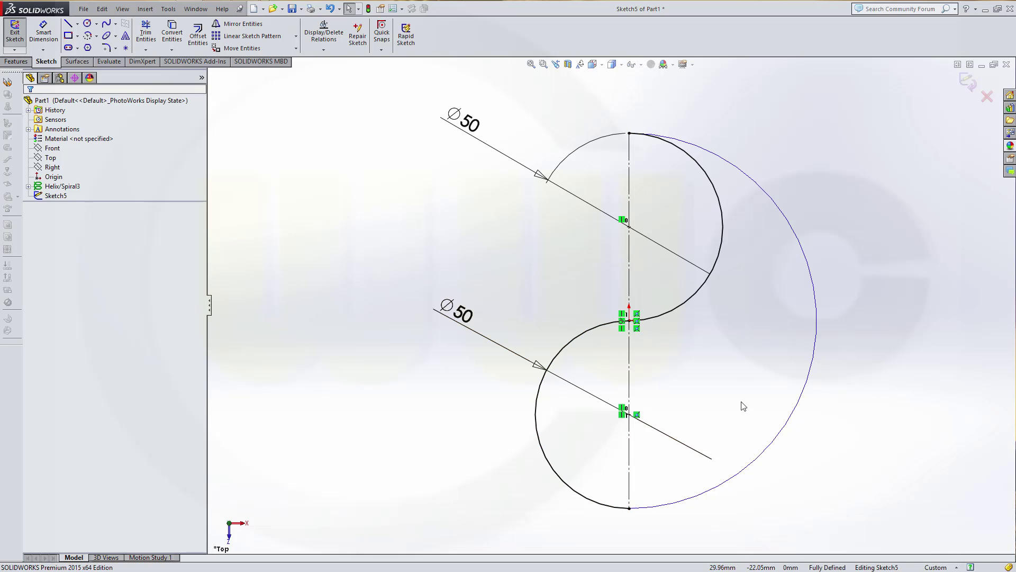
pyautogui.scroll(-3, 739, 340)
pyautogui.moveTo(740, 341); pyautogui.dragTo(744, 325, button='middle')
pyautogui.scroll(-2, 683, 390)
pyautogui.scroll(6, 652, 442)
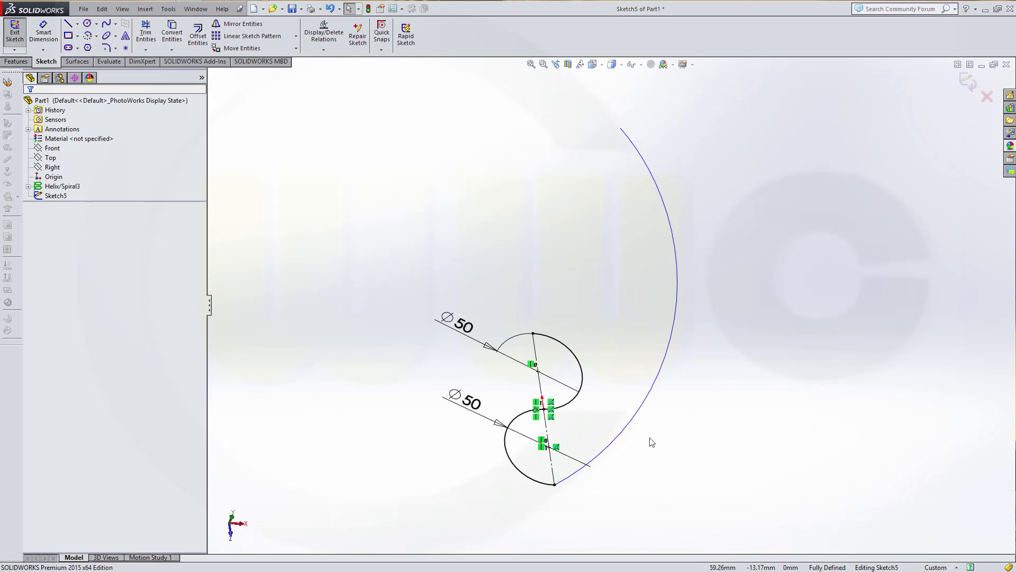
pyautogui.moveTo(651, 443); pyautogui.dragTo(648, 451, button='middle')
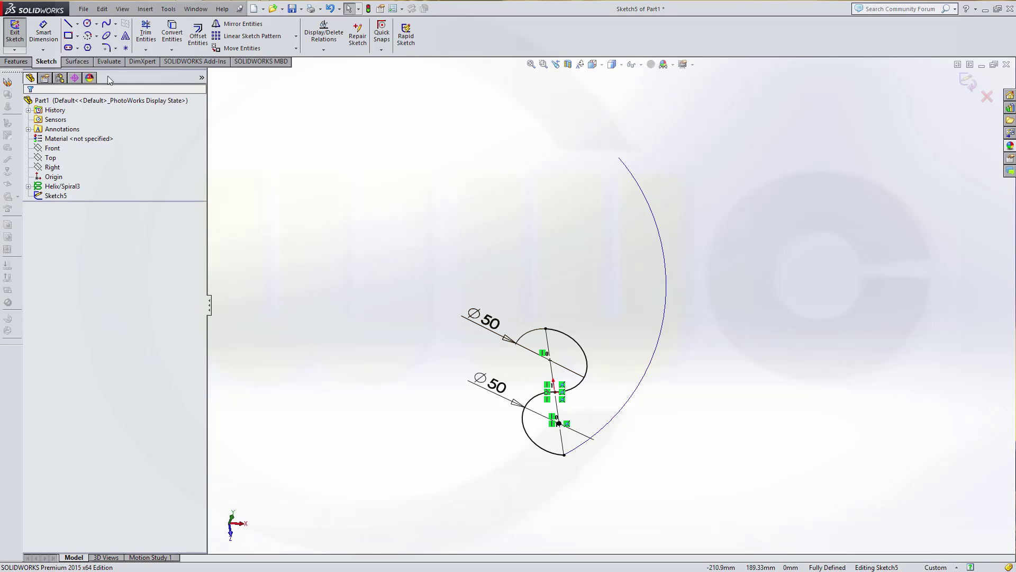
pyautogui.click(16, 61)
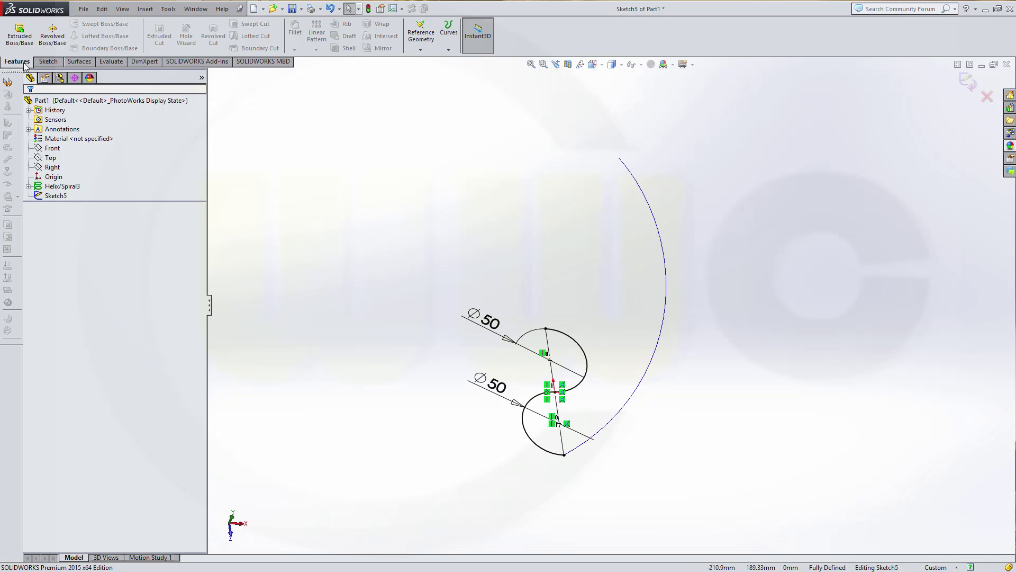
pyautogui.click(79, 61)
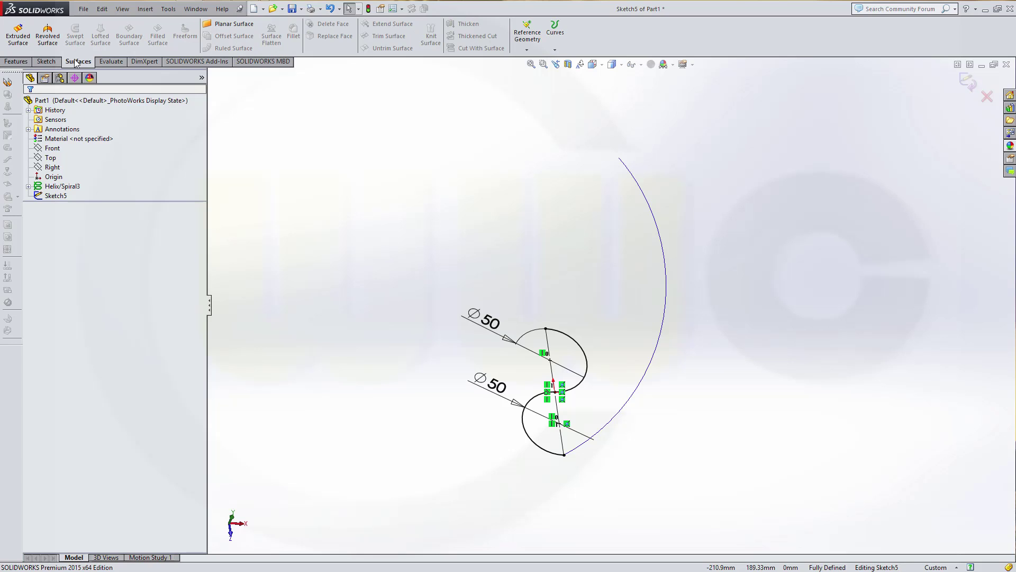
pyautogui.click(968, 82)
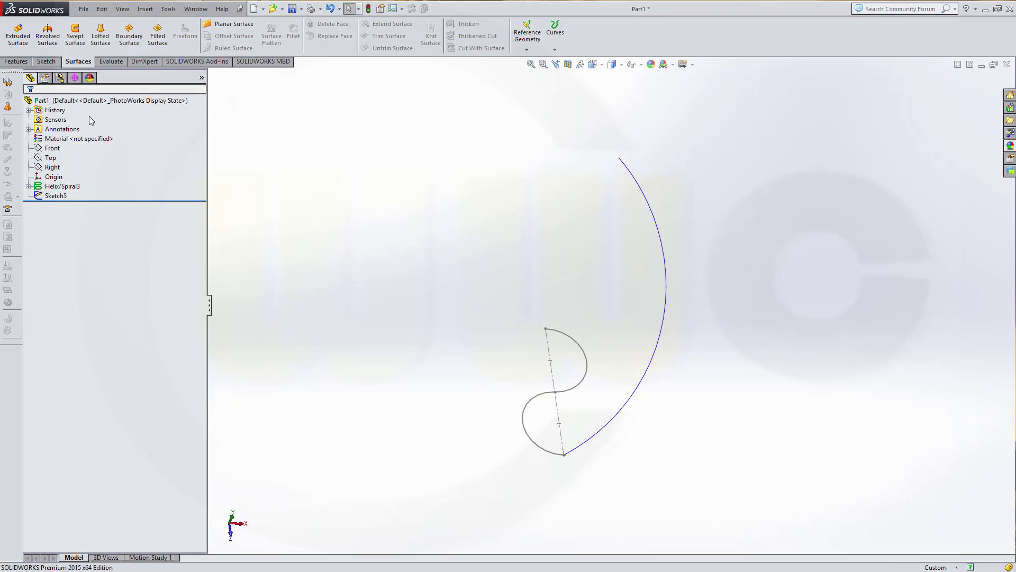
# Step: Create a swept surface with the S-shaped sketch as profile and the helix as path
pyautogui.click(78, 44)
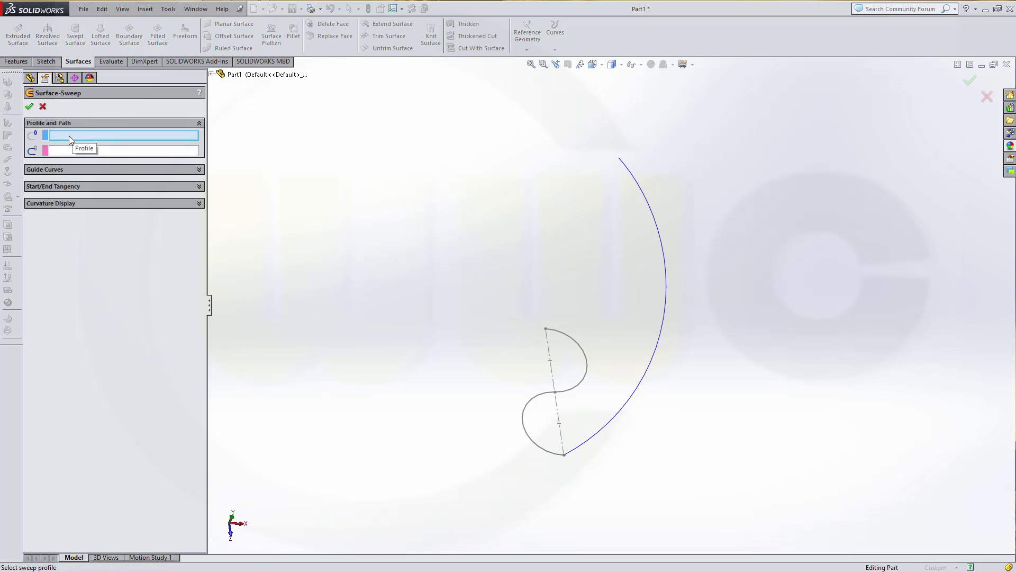
pyautogui.click(580, 347)
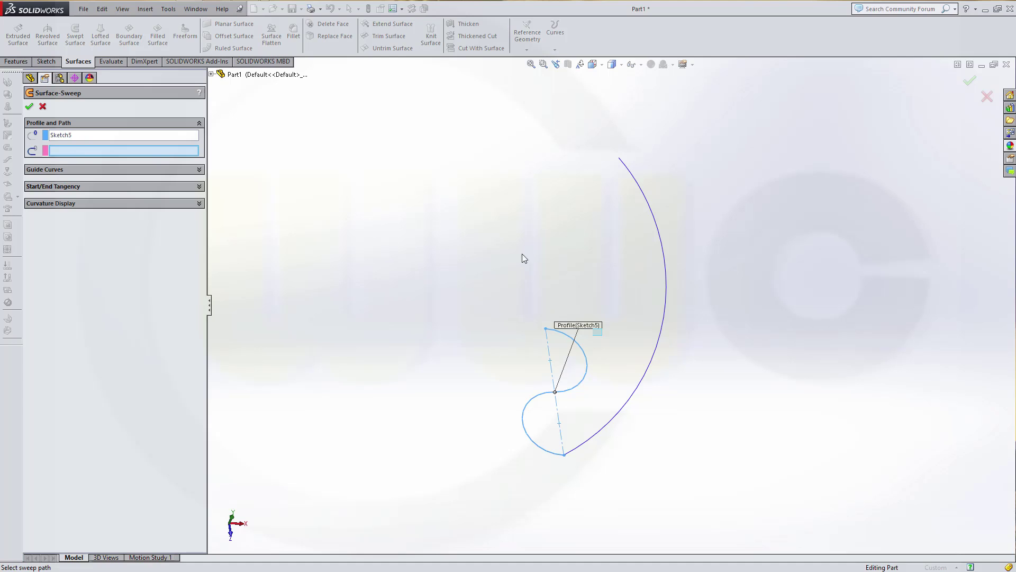
pyautogui.click(659, 232)
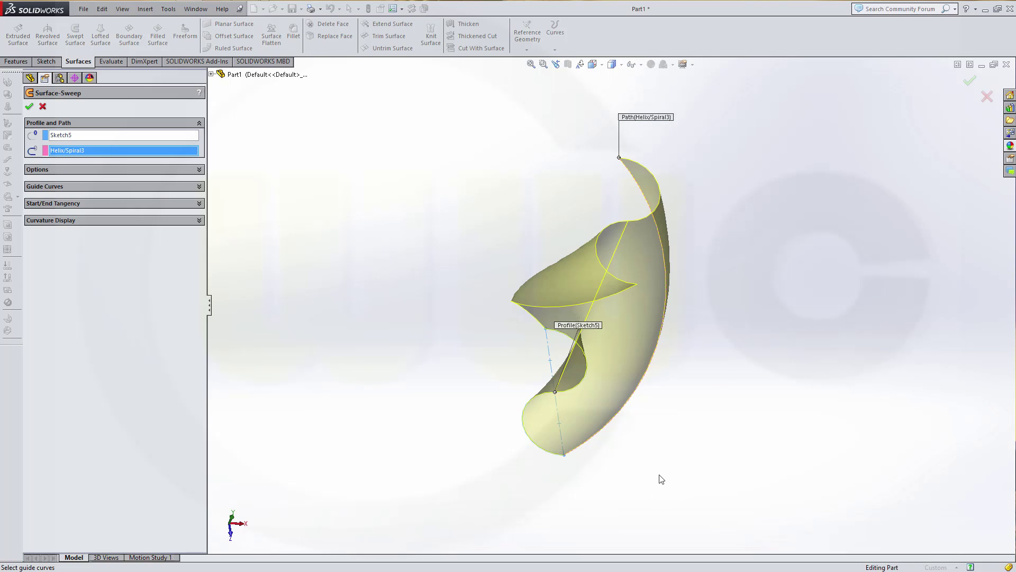
pyautogui.moveTo(657, 458); pyautogui.dragTo(784, 486, button='middle')
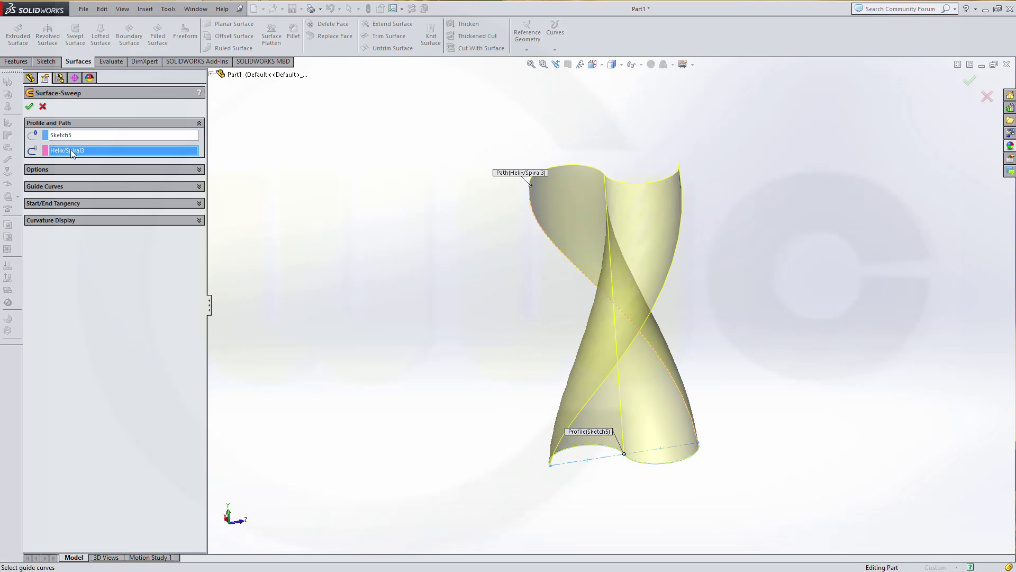
pyautogui.click(29, 106)
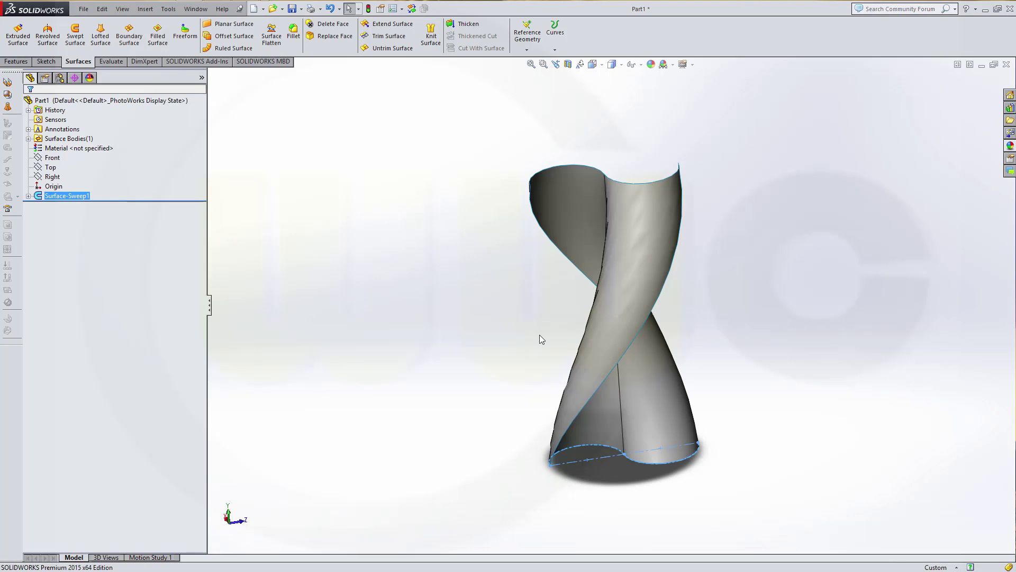
pyautogui.moveTo(539, 334); pyautogui.dragTo(538, 385, button='middle')
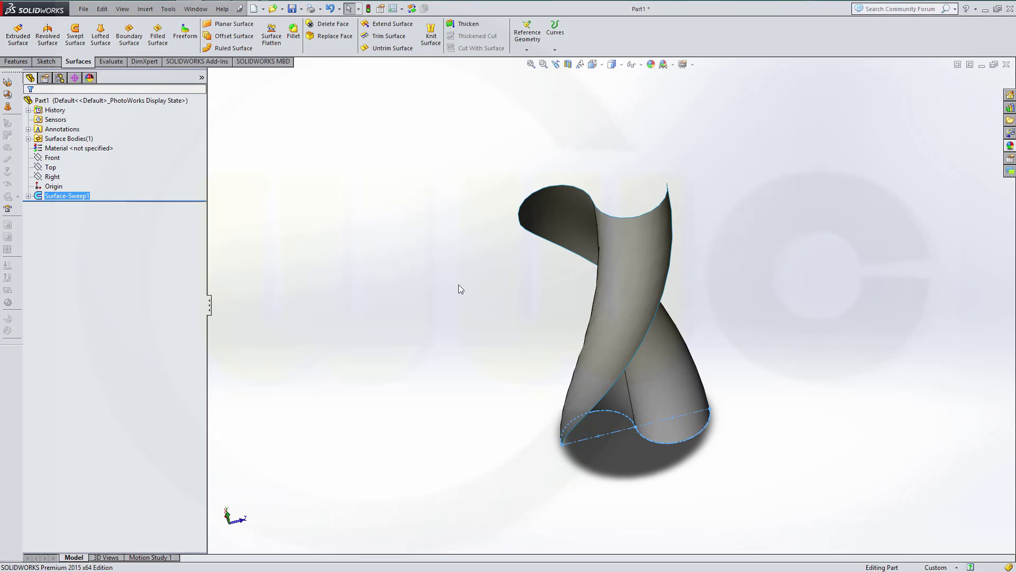
pyautogui.click(319, 149)
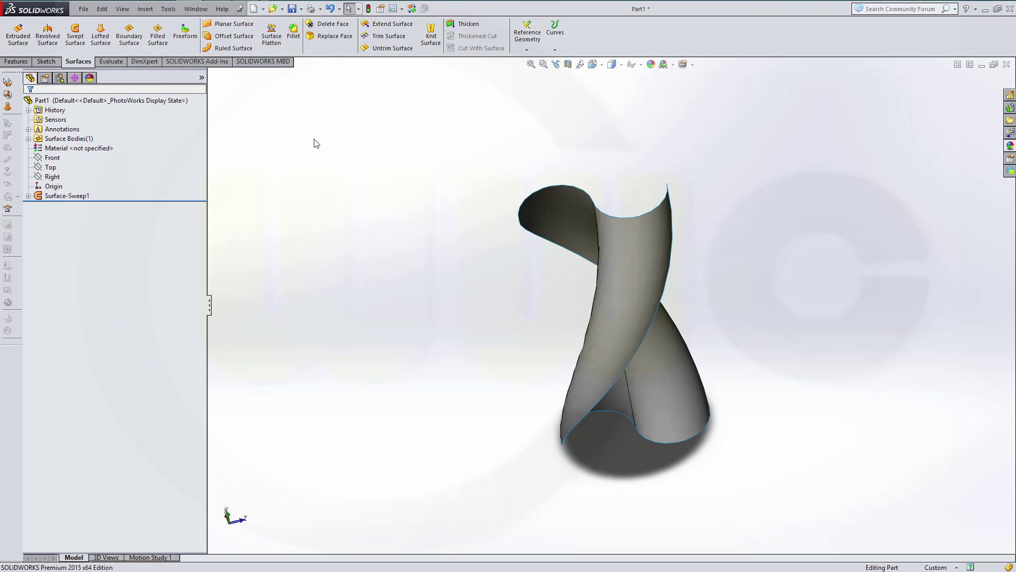
# Step: Thicken the swept surface into a solid with a thickness of 0.5 mm
pyautogui.click(468, 23)
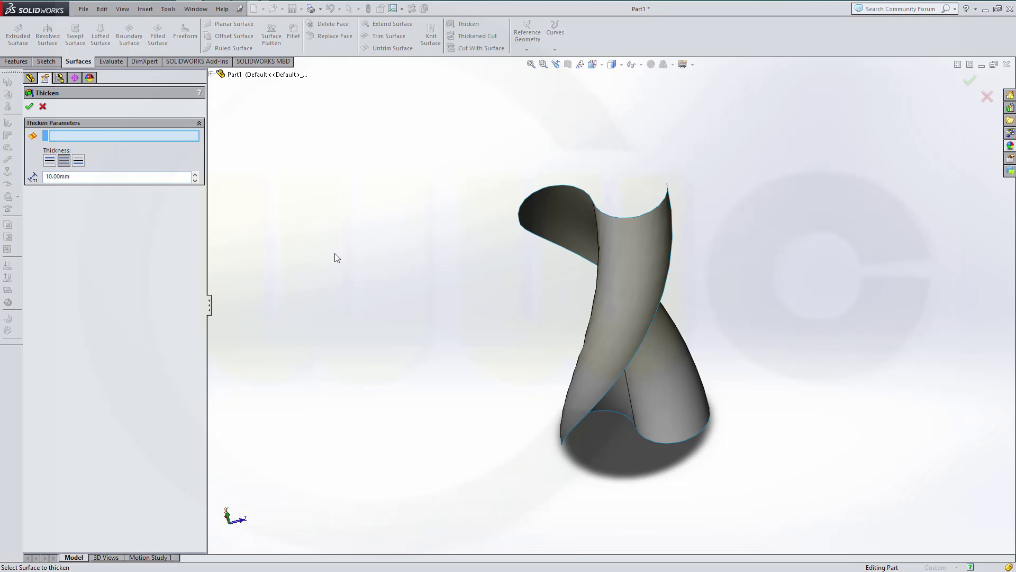
pyautogui.click(645, 245)
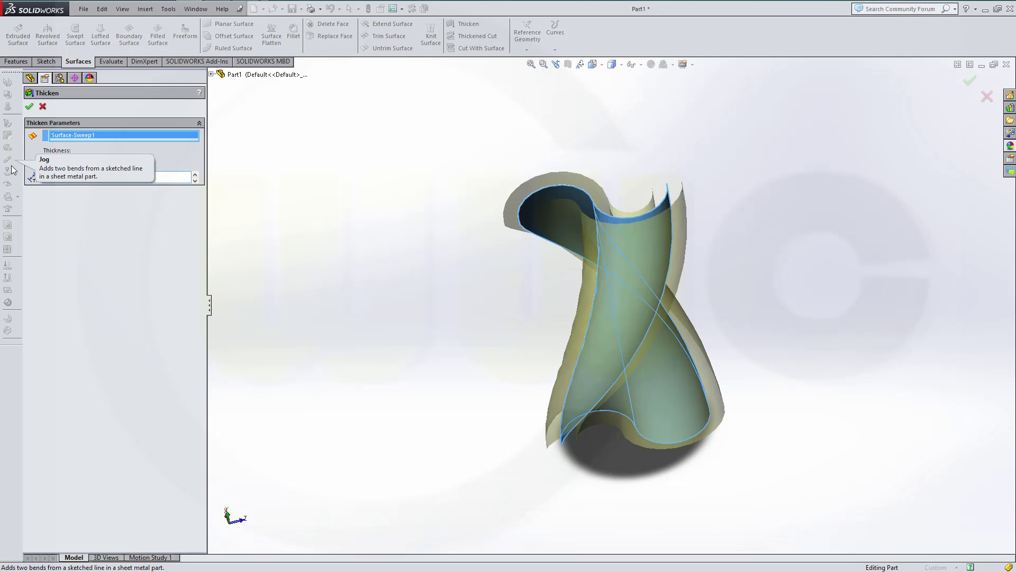
pyautogui.write('0.5')
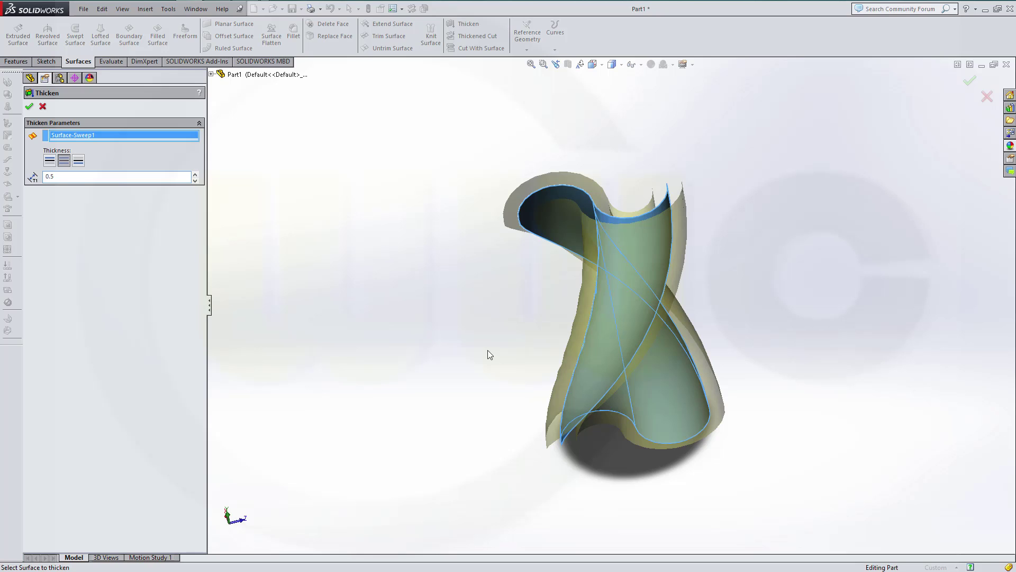
pyautogui.press('Return')
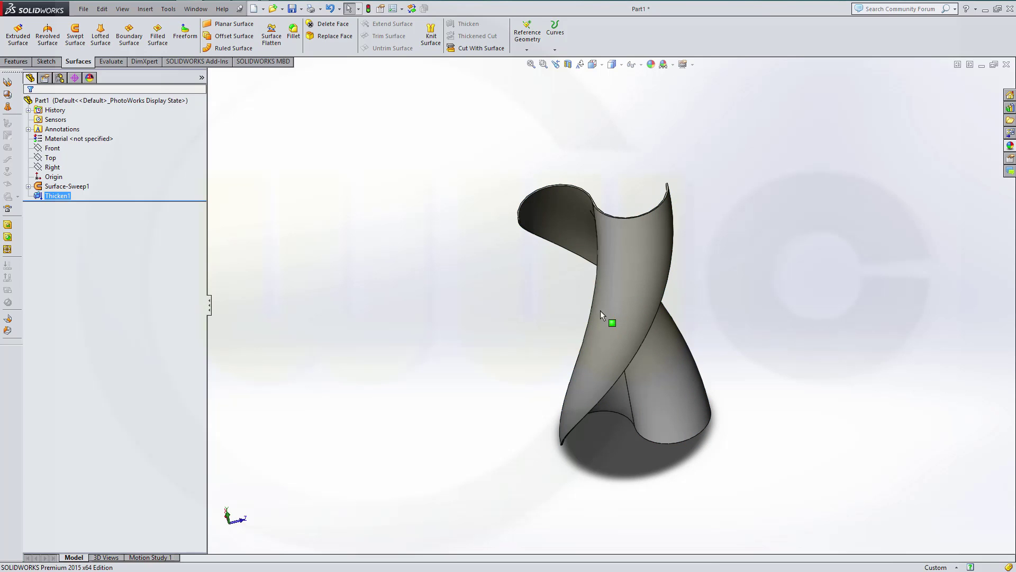
pyautogui.moveTo(600, 311); pyautogui.dragTo(429, 454, button='middle')
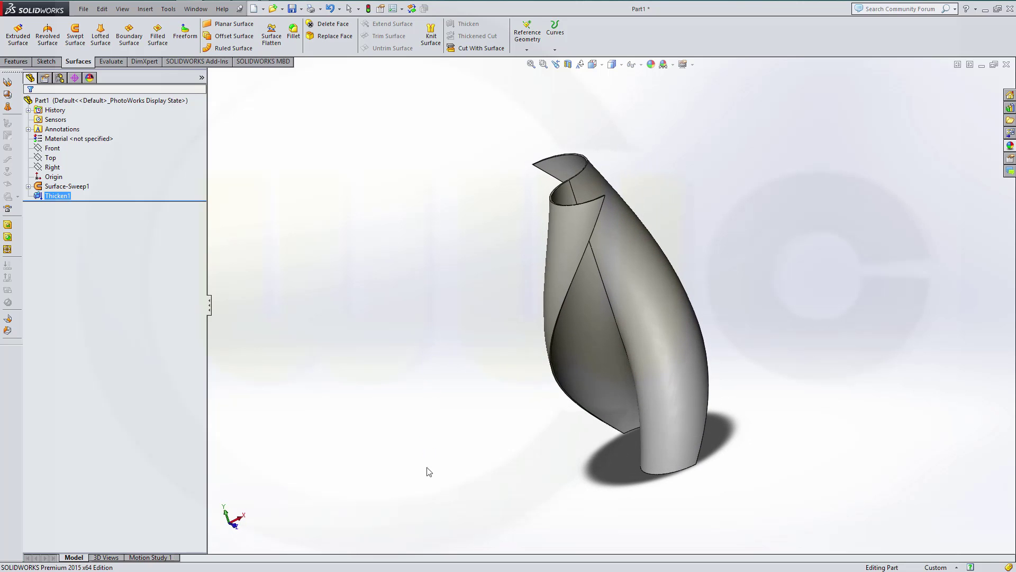